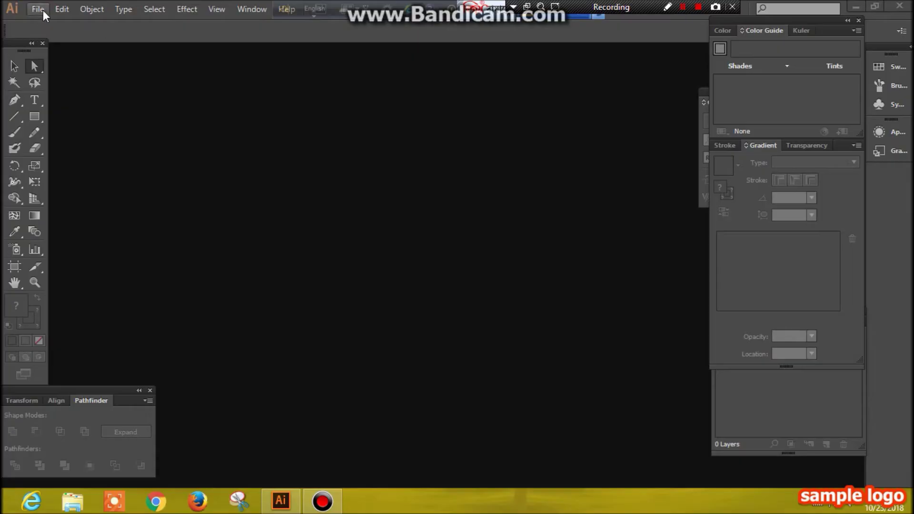
- Leave the card mockup preview and bring up Illustrator's File menu
left_click(43, 10)
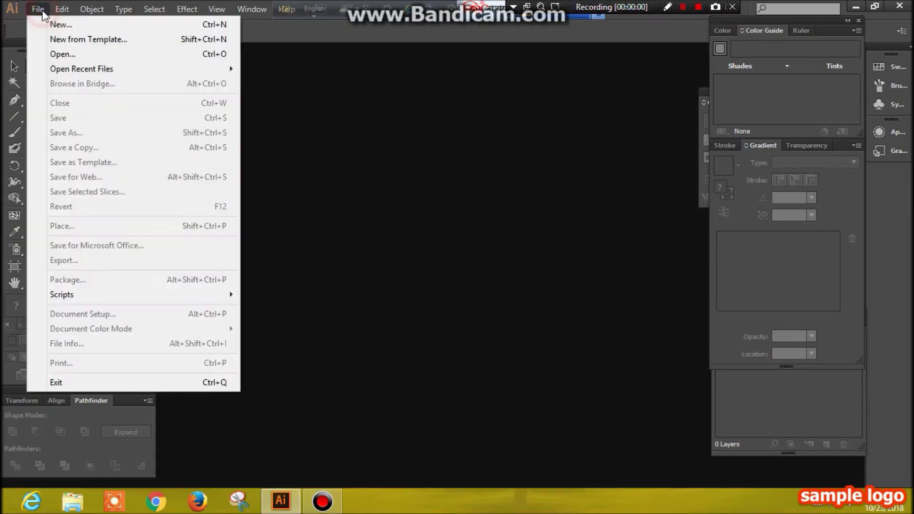
- Set up a new 3.5 × 2 in CMYK document with 0.125 in bleed, named Business Card
left_click(64, 21)
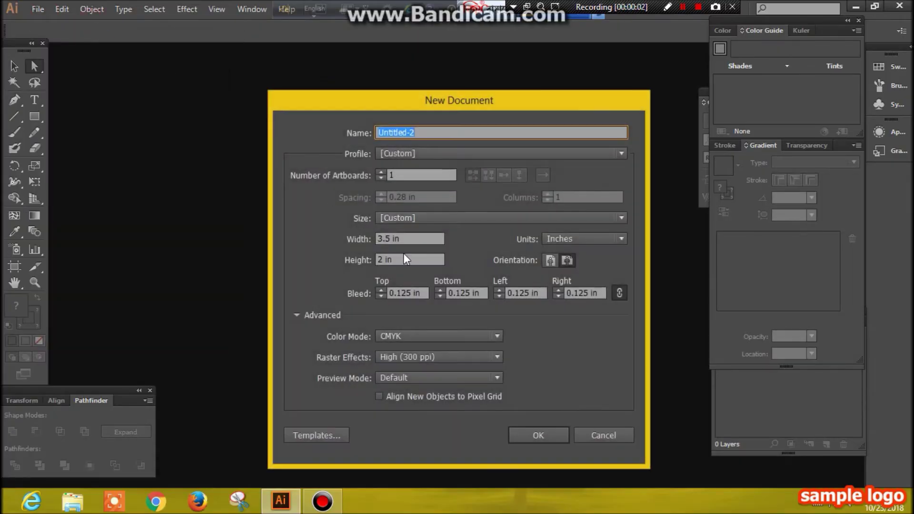
left_click(407, 239)
left_click(401, 260)
double_click(401, 260)
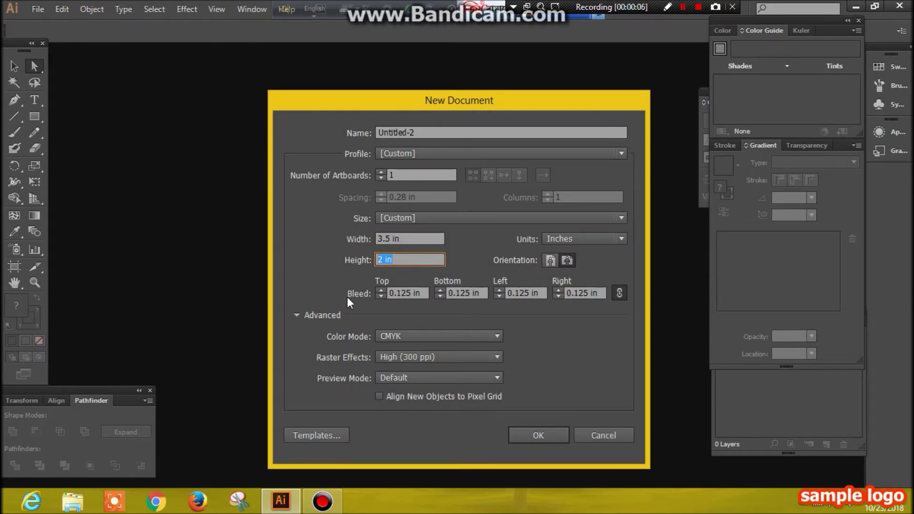
left_click(435, 132)
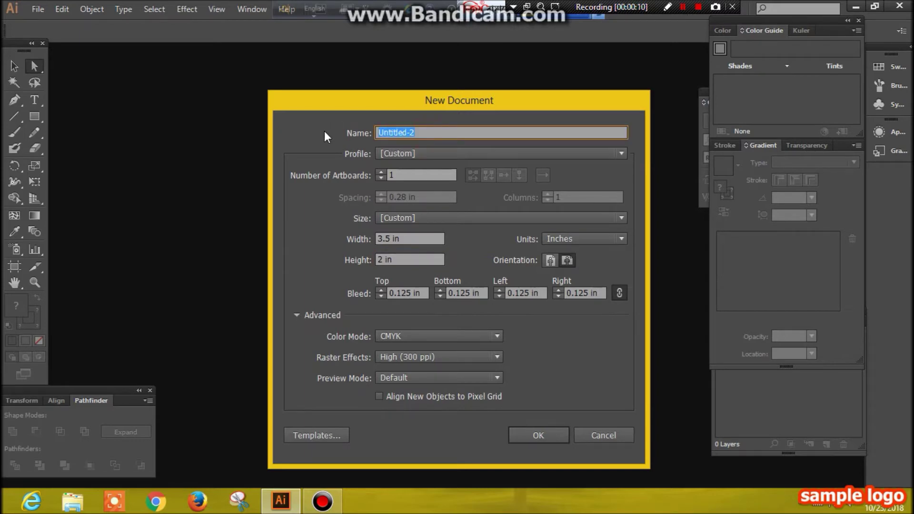
type("Bu")
type("ess")
type("d")
- Create the document and draw a rectangle covering the whole card
left_click(531, 437)
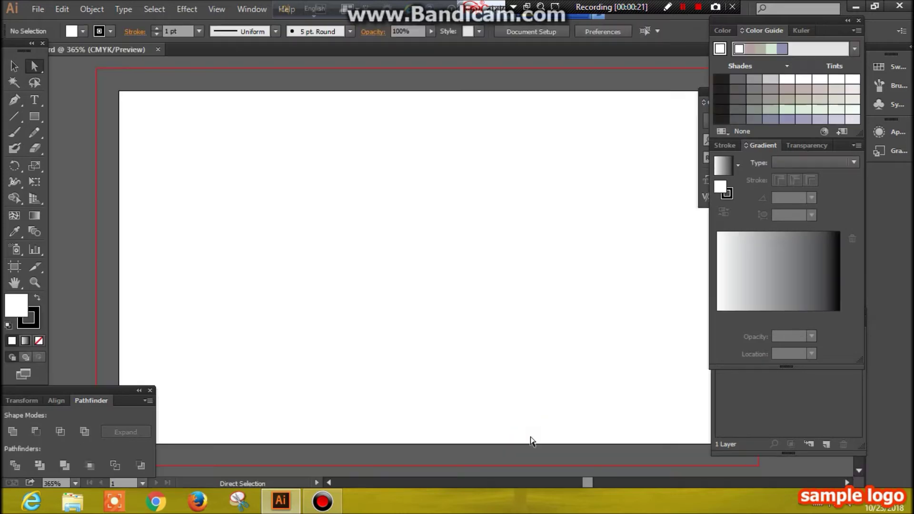
scroll(486, 317, "down", 1)
scroll(476, 316, "down", 1)
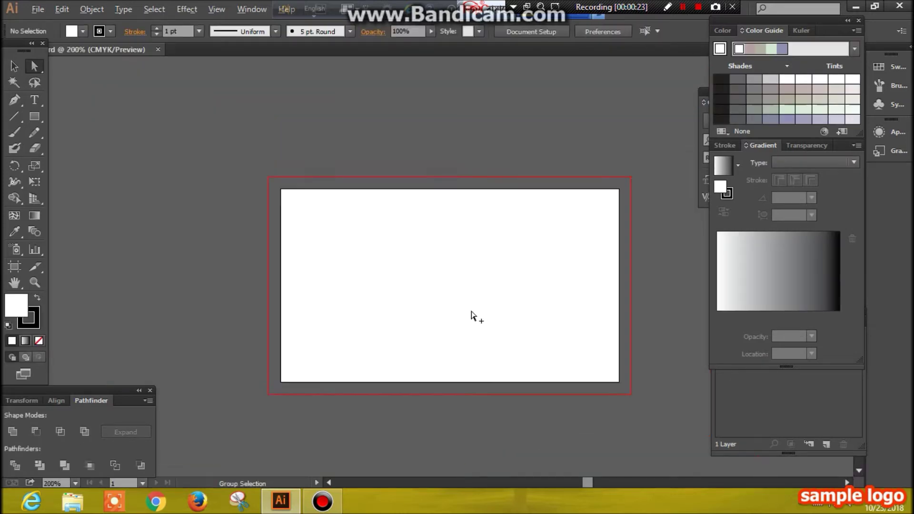
left_click(35, 117)
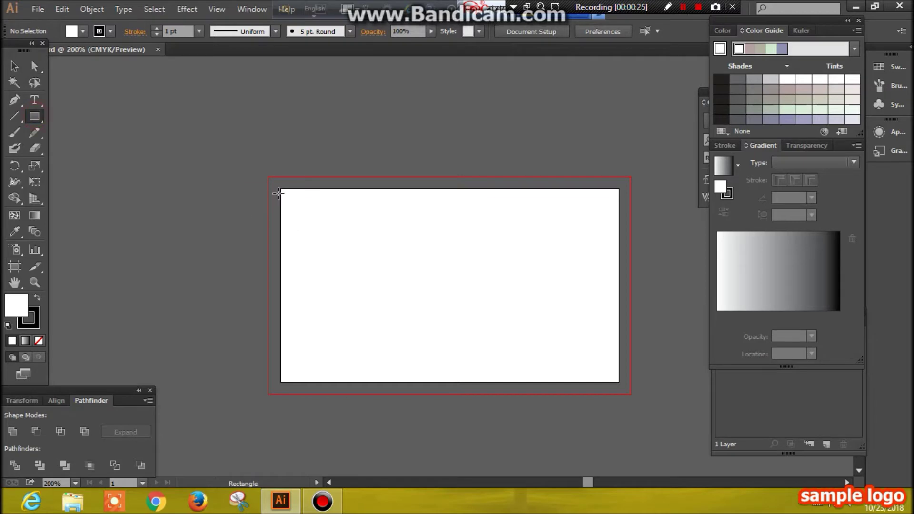
left_click_drag(279, 188, 399, 369)
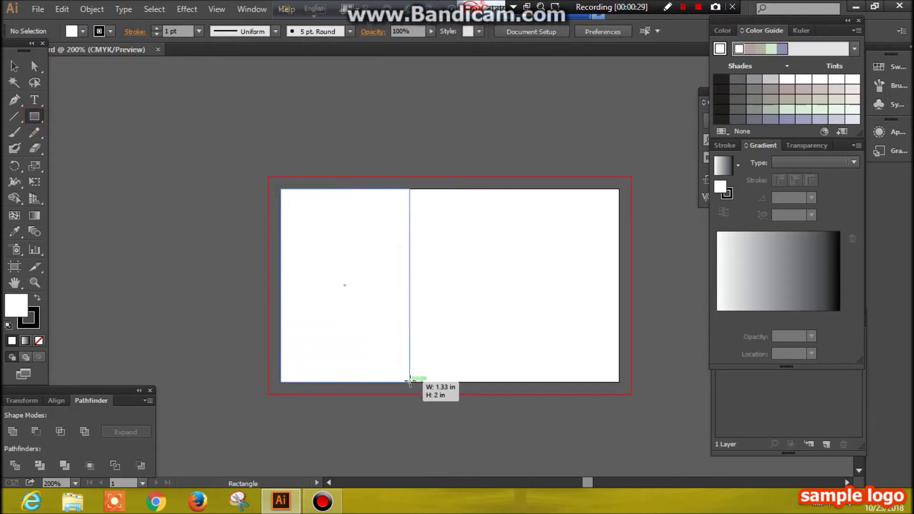
left_click_drag(399, 370, 618, 383)
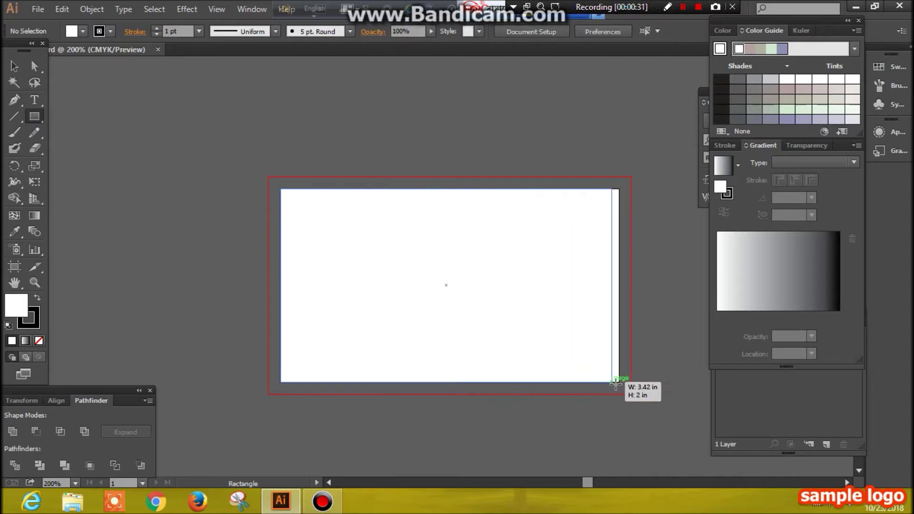
left_click_drag(619, 383, 618, 383)
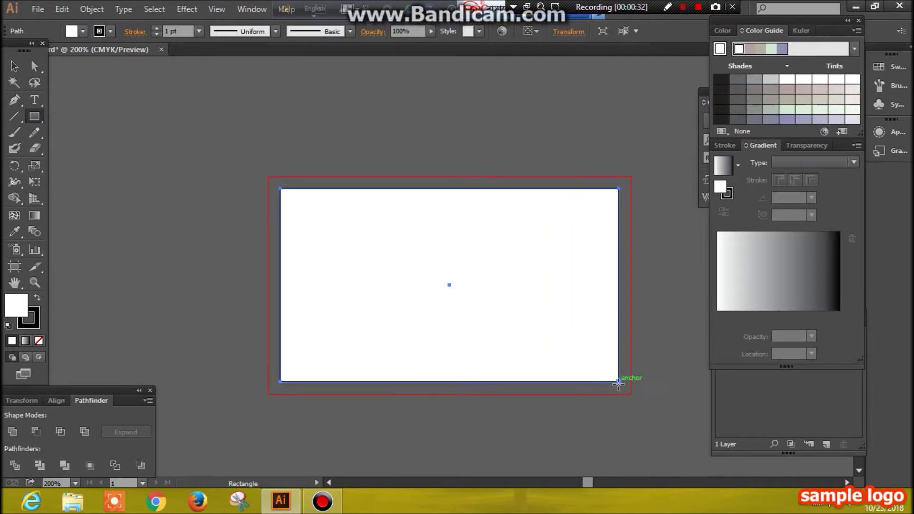
- Fill the rectangle with a dark grey shade and deselect it
left_click(738, 80)
left_click(738, 80)
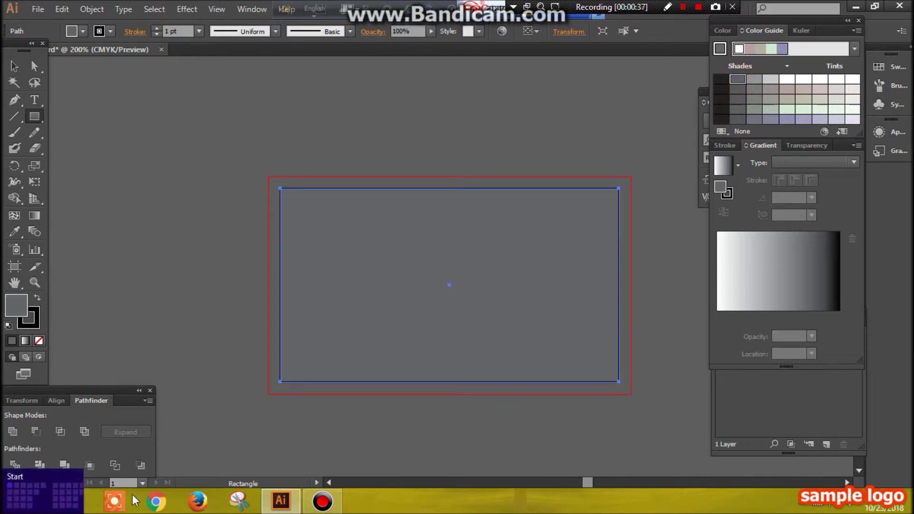
left_click(738, 90)
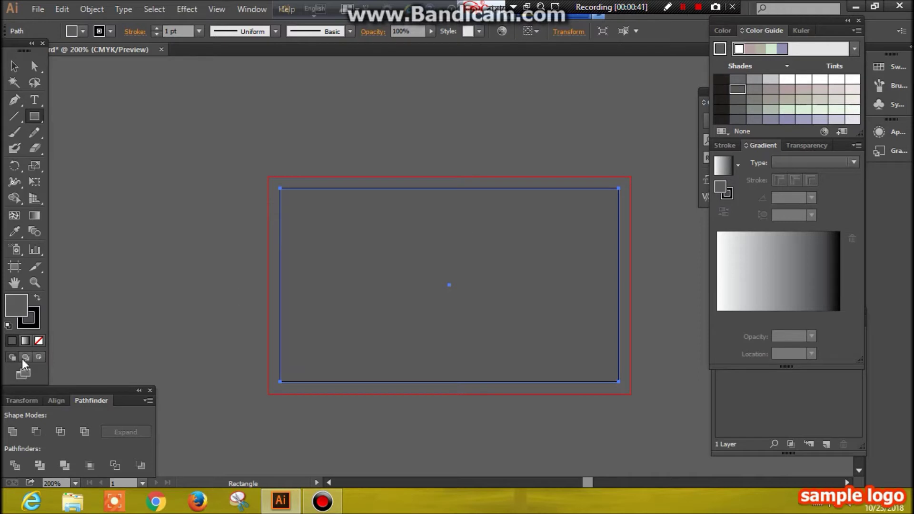
left_click(14, 66)
left_click(172, 148)
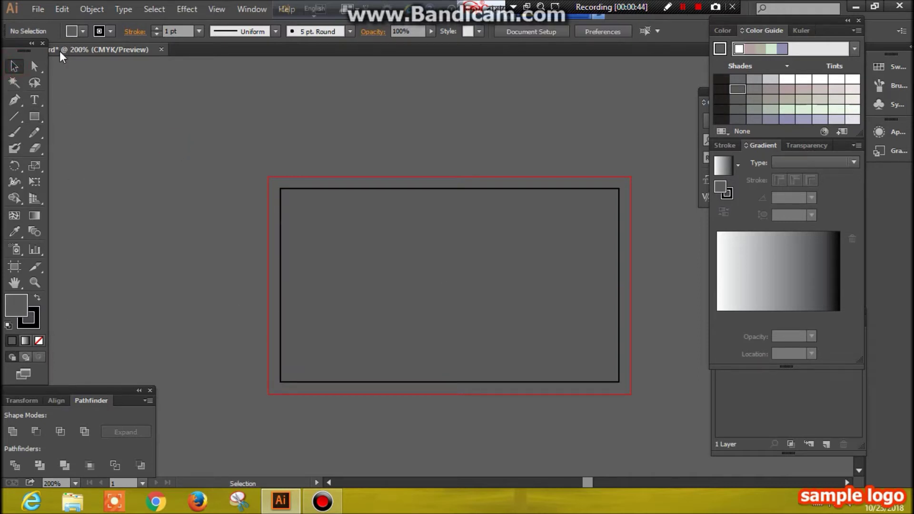
left_click(35, 116)
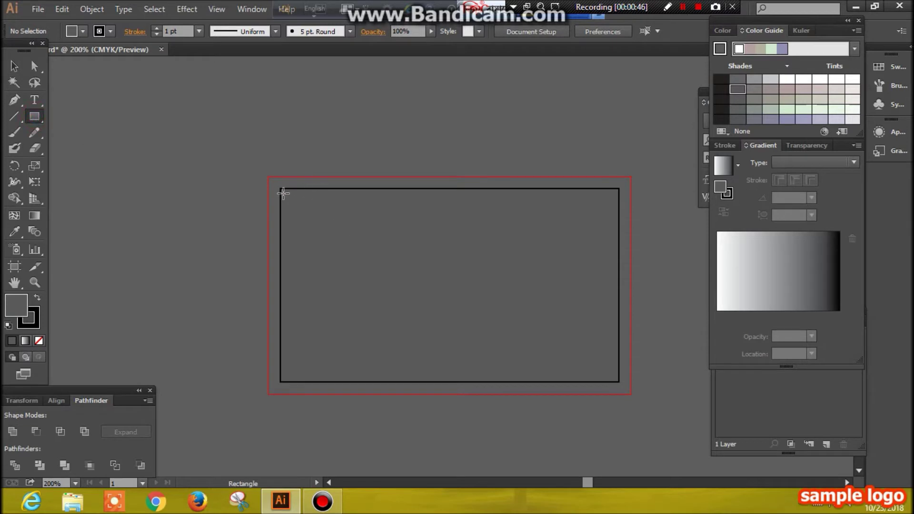
- Draw a tall rectangle over the card's left half, overhanging top and bottom, and fill it orange
left_click(281, 116)
left_click_drag(281, 117, 434, 418)
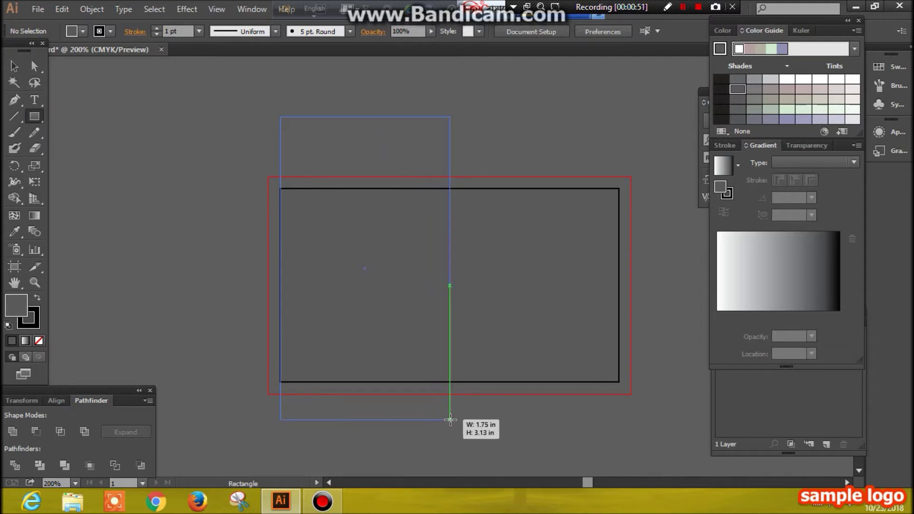
left_click_drag(435, 417, 449, 419)
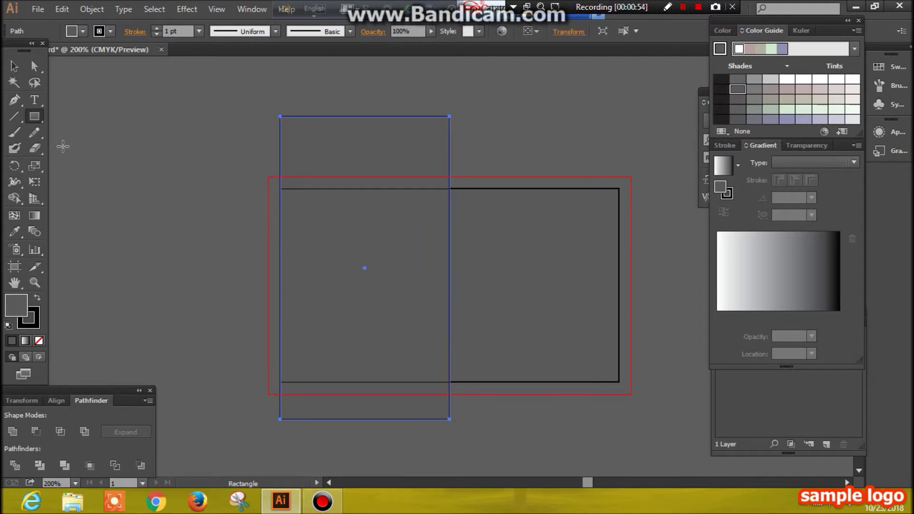
left_click(82, 30)
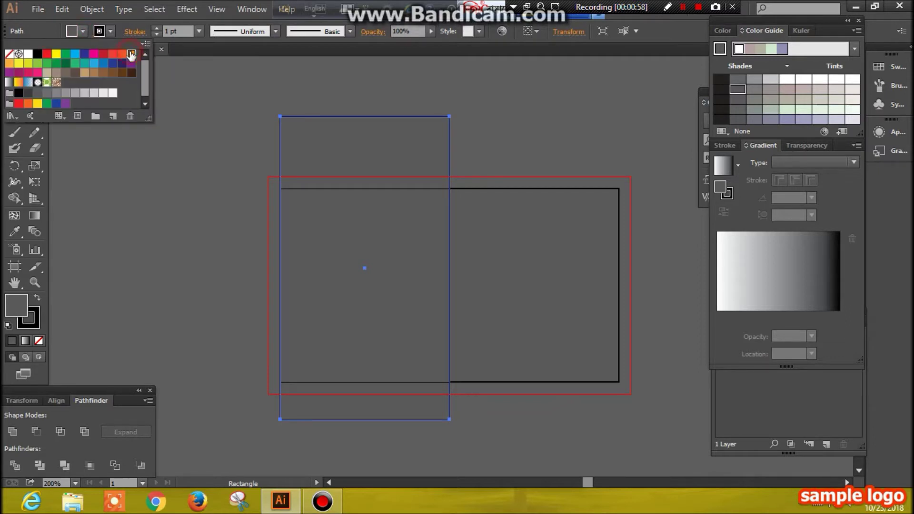
left_click(131, 54)
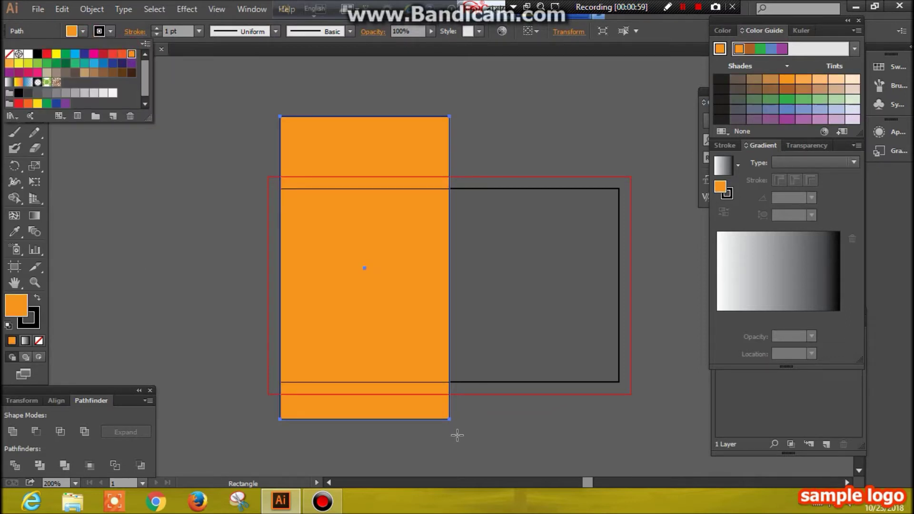
left_click(99, 180)
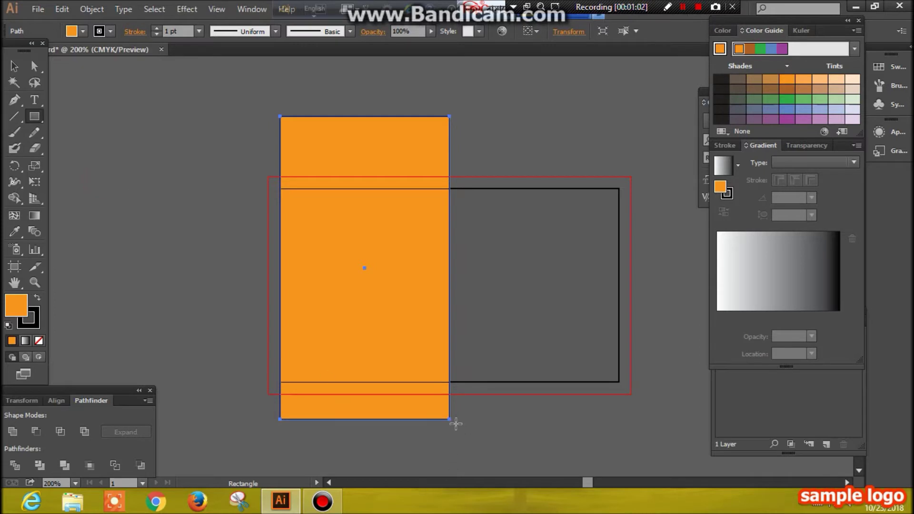
left_click(14, 66)
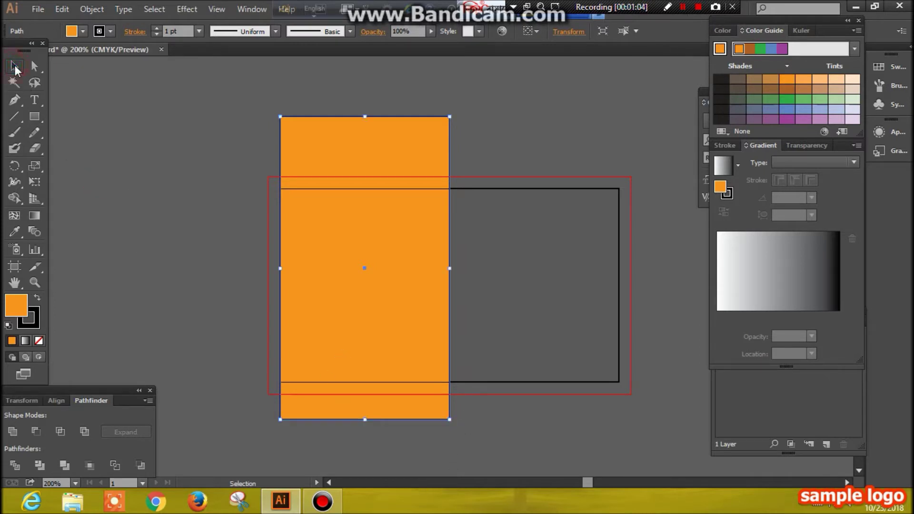
- Rotate the orange rectangle about 30 degrees and move it over the card's left side
left_click_drag(458, 425, 336, 447)
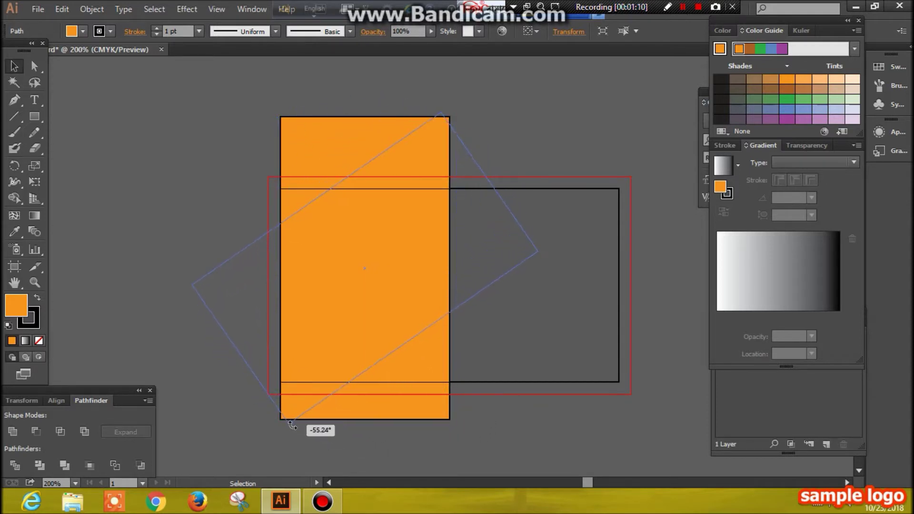
left_click_drag(336, 447, 302, 415)
left_click_drag(367, 280, 306, 324)
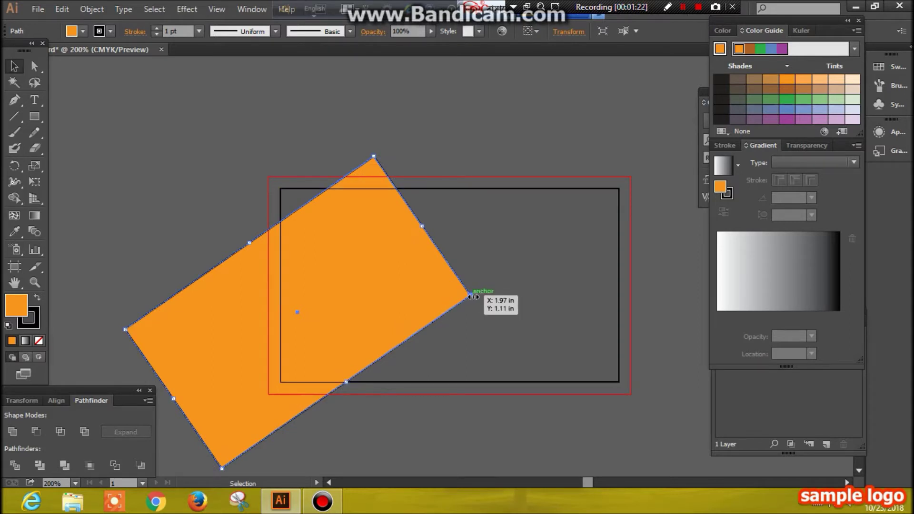
left_click_drag(353, 316, 345, 317)
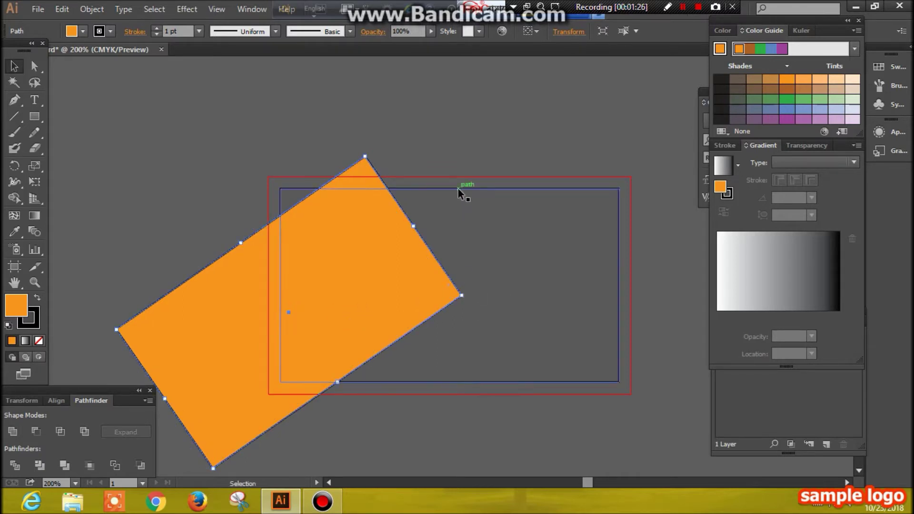
left_click(457, 296)
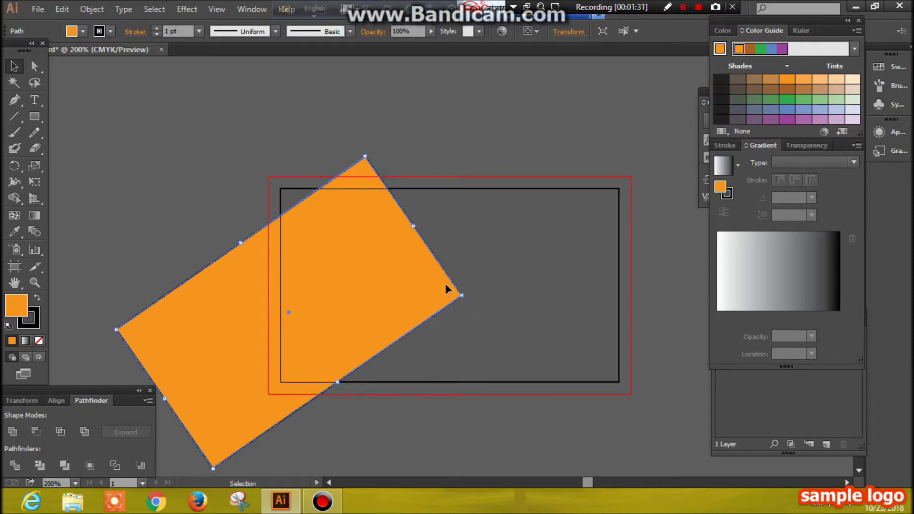
- Fine-tune the orange shape's position with small nudges, then select everything
left_click_drag(379, 312, 371, 310)
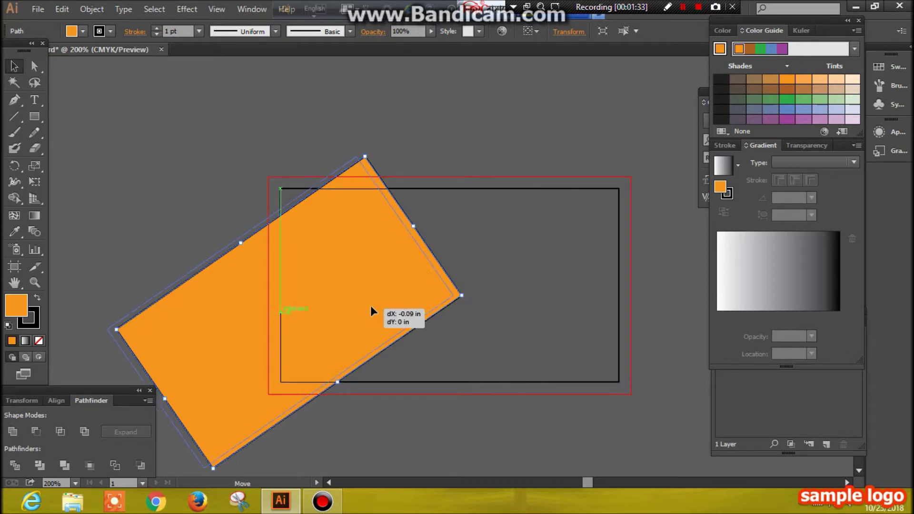
left_click_drag(369, 312, 368, 313)
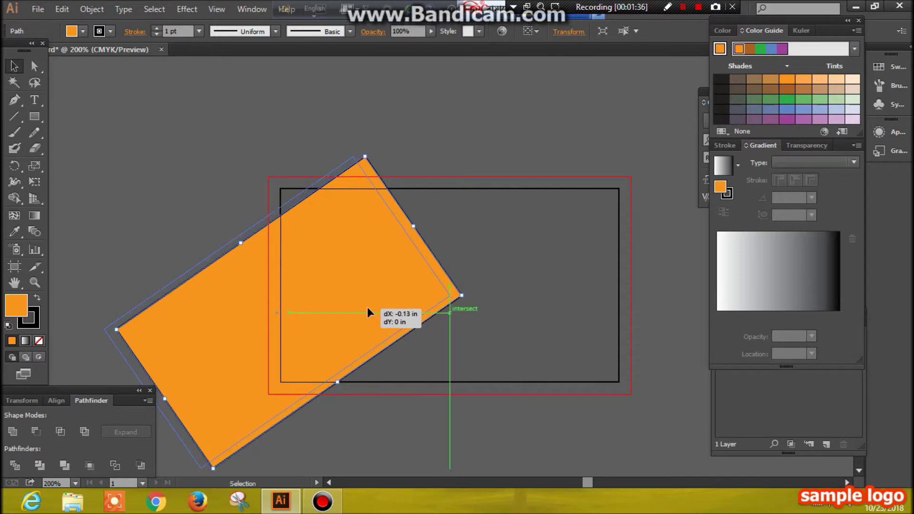
left_click_drag(367, 309, 367, 310)
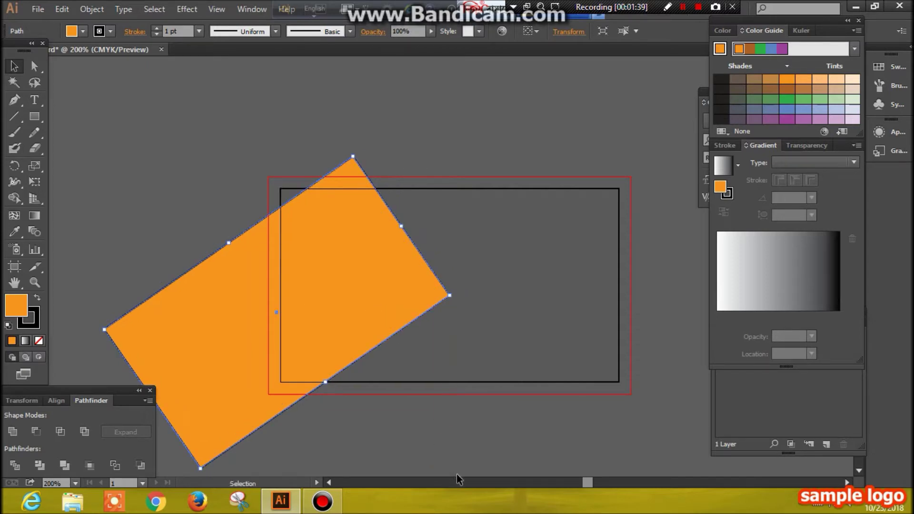
key("Up")
key("Up")
key("Up")
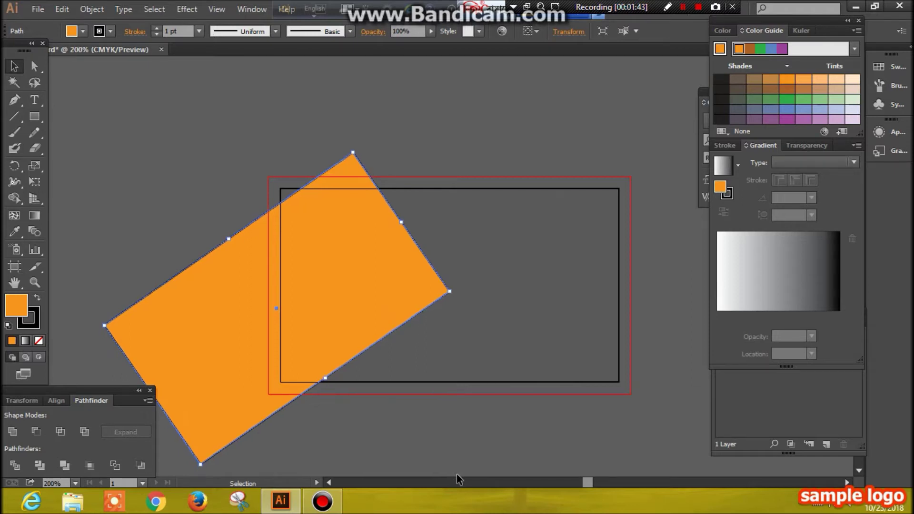
key("Up")
key("Up")
key("Up")
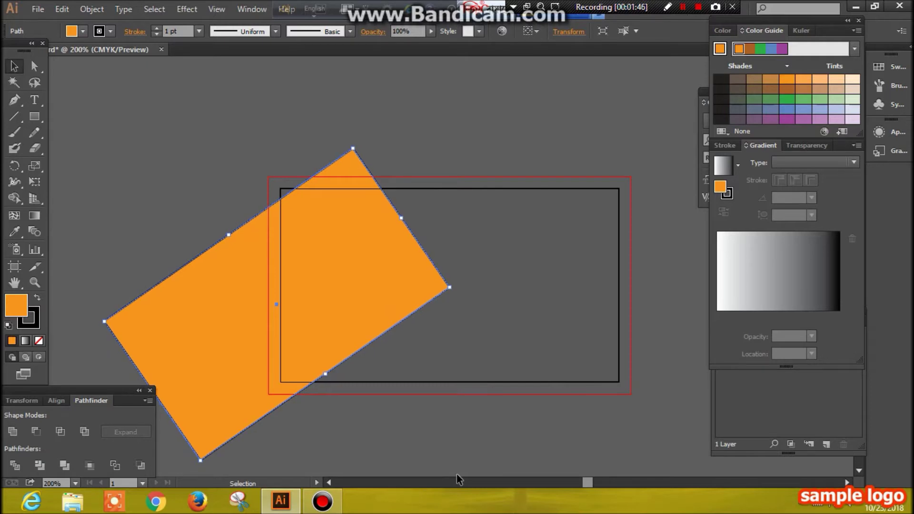
key("Down")
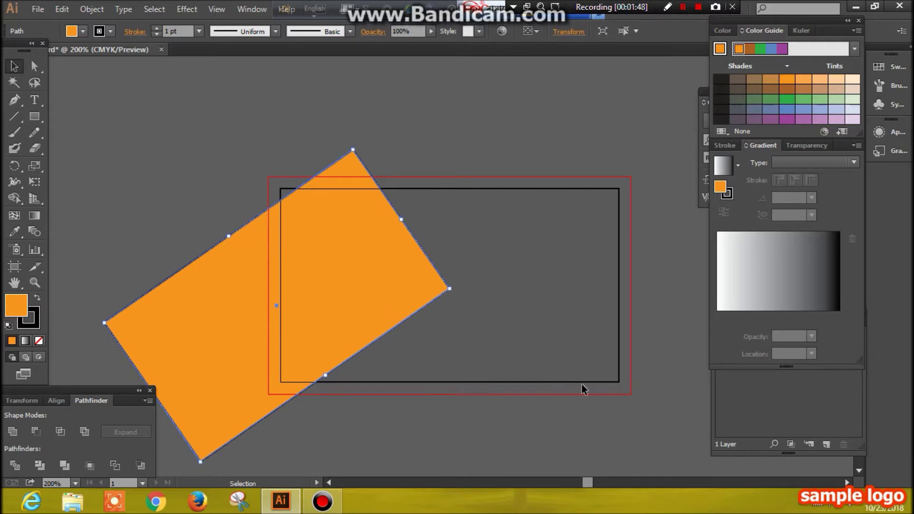
key("ctrl+a")
- Draw a rectangle covering the orange shape's overhang left of the card
left_click(35, 116)
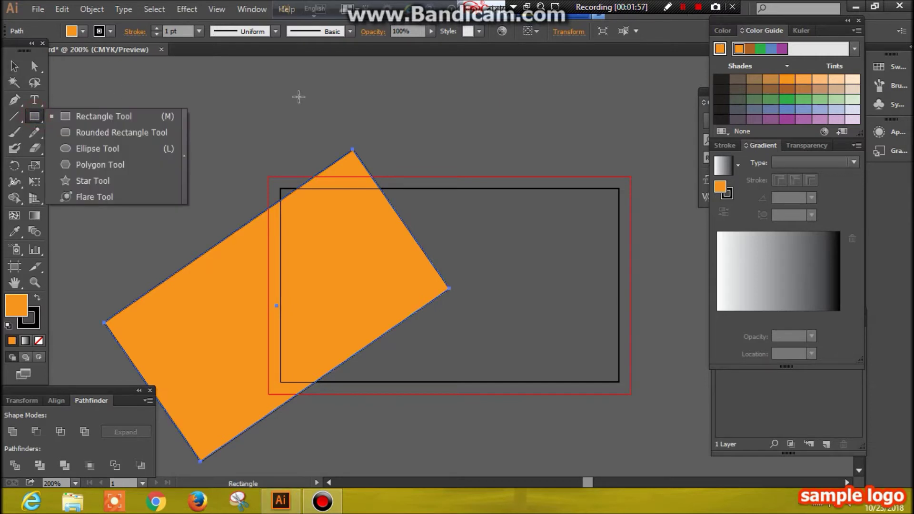
left_click(118, 116)
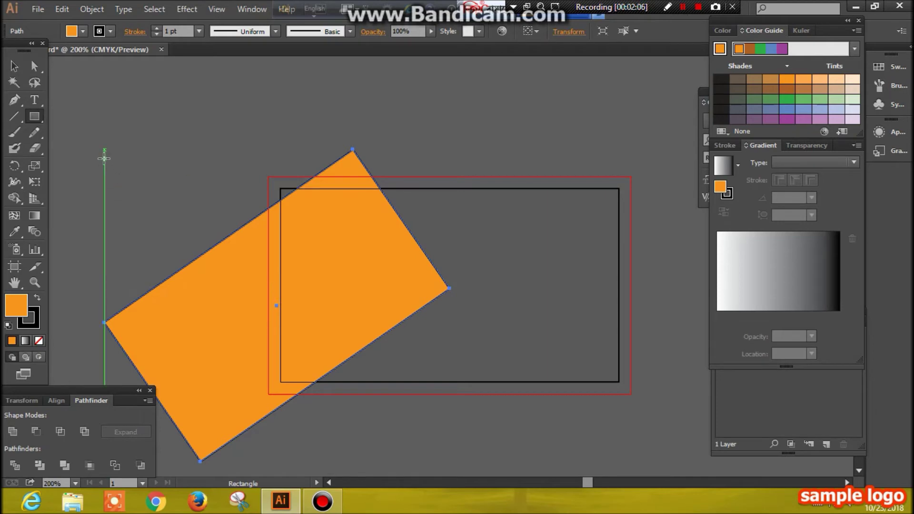
mouse_move(104, 158)
left_mouse_down()
mouse_move(251, 171)
mouse_move(270, 200)
mouse_move(281, 264)
mouse_move(285, 409)
mouse_move(272, 461)
mouse_move(280, 462)
left_mouse_up()
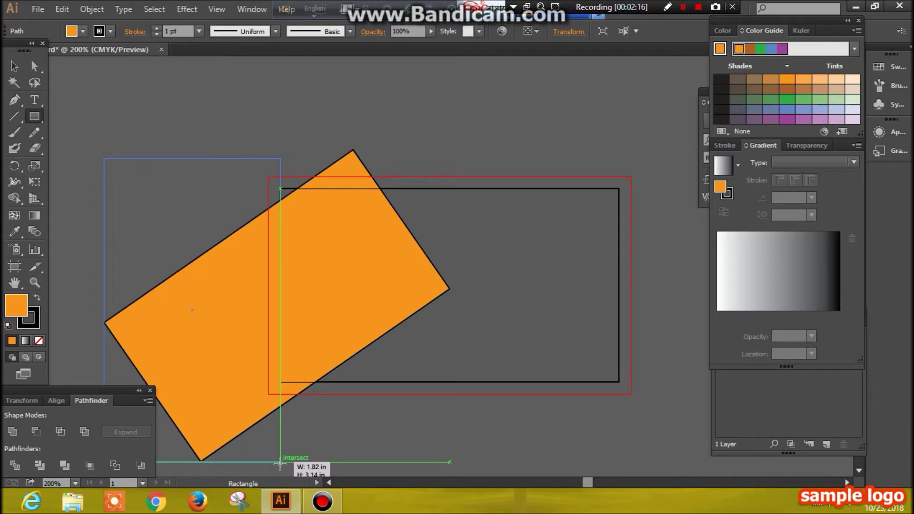
left_click_drag(280, 463, 280, 461)
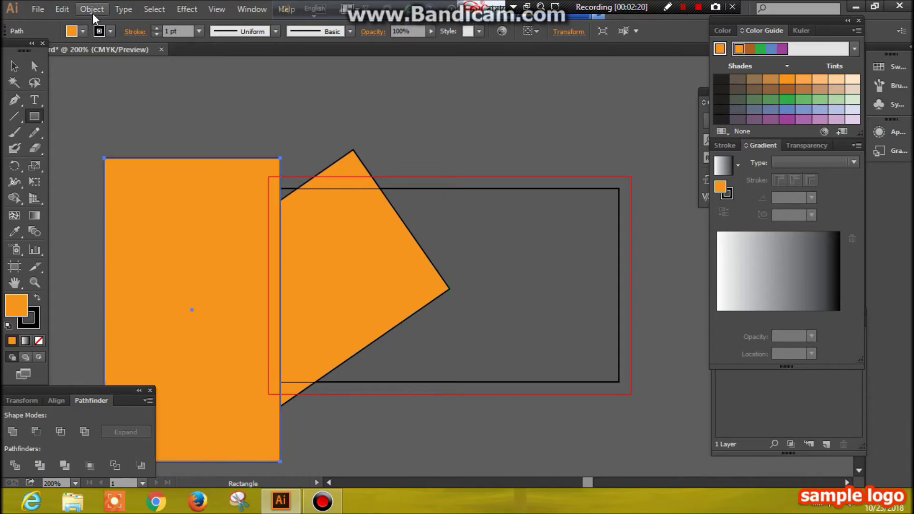
- Apply Divide Objects Below to cut the shape, then select the left piece
left_click(92, 9)
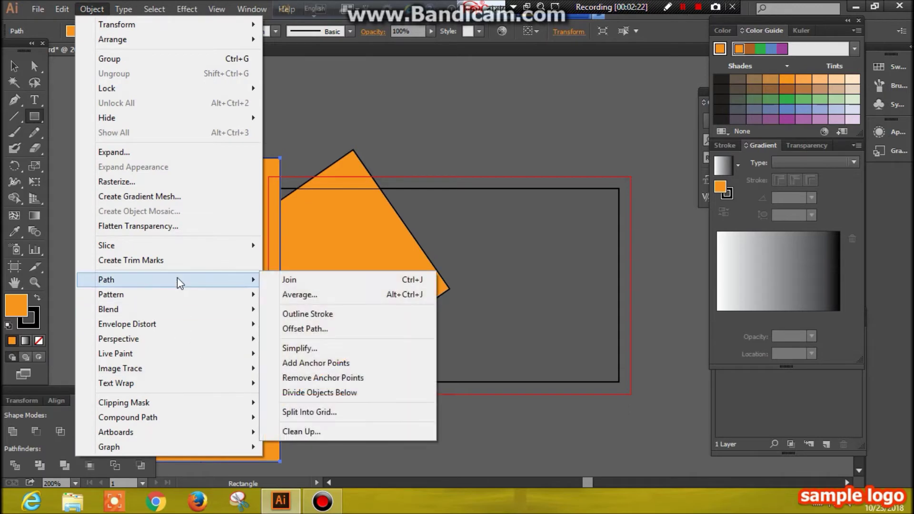
left_click(342, 395)
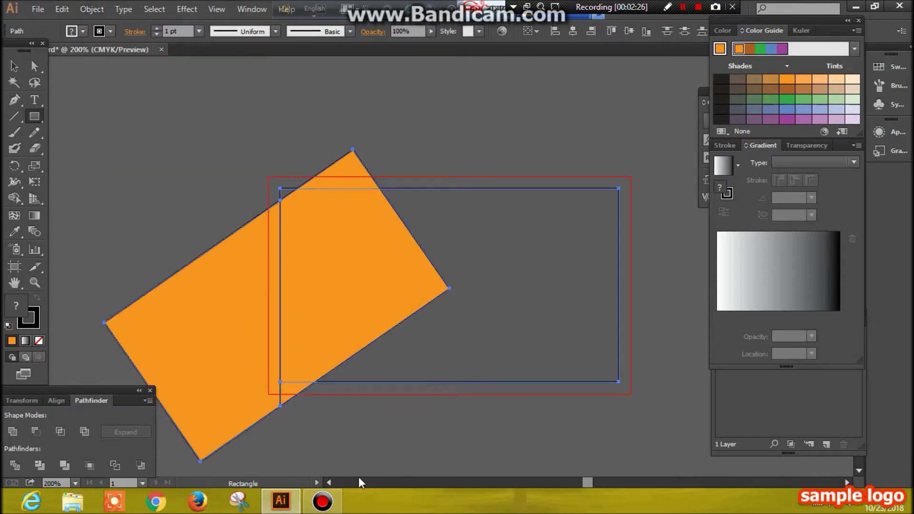
left_click(15, 66)
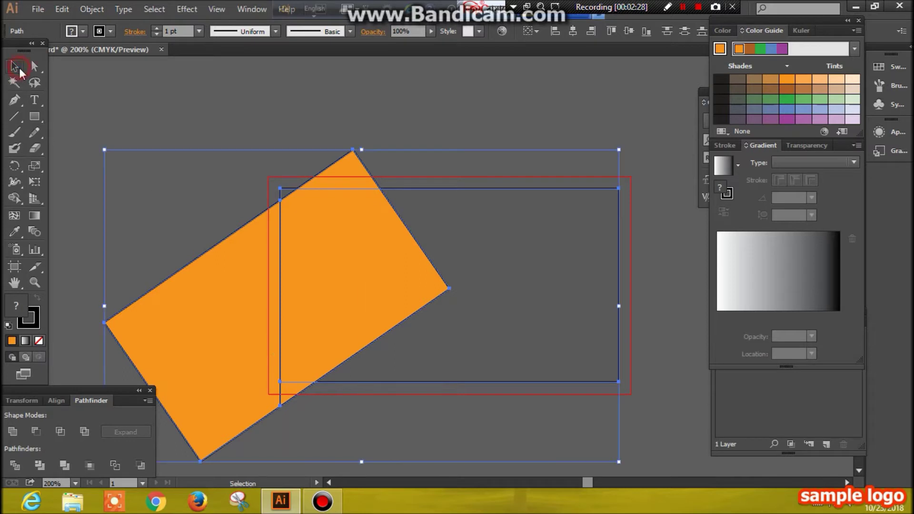
left_click(193, 102)
left_click(219, 298)
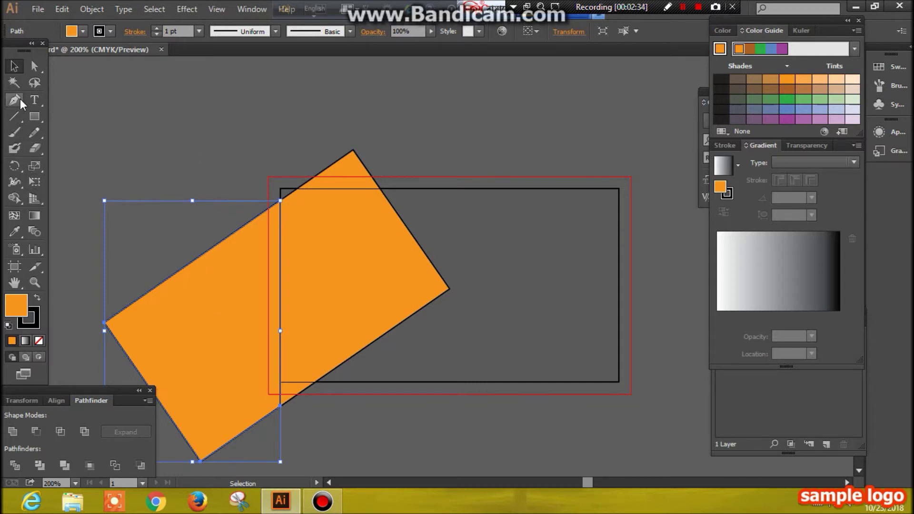
left_click(35, 100)
- Add a 'Delete' label on the left overhang piece and delete that piece
left_click(153, 111)
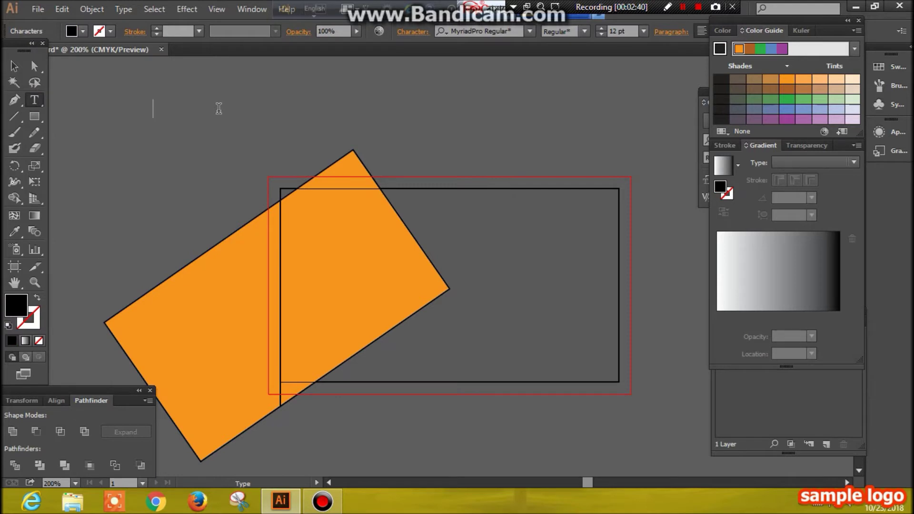
type("Delet")
type("e")
left_click(14, 66)
left_click_drag(173, 108, 196, 337)
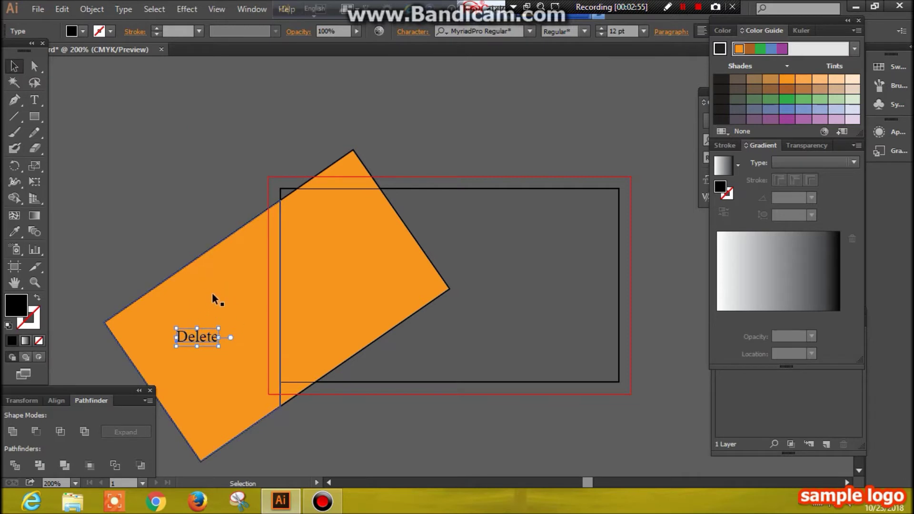
left_click(191, 270)
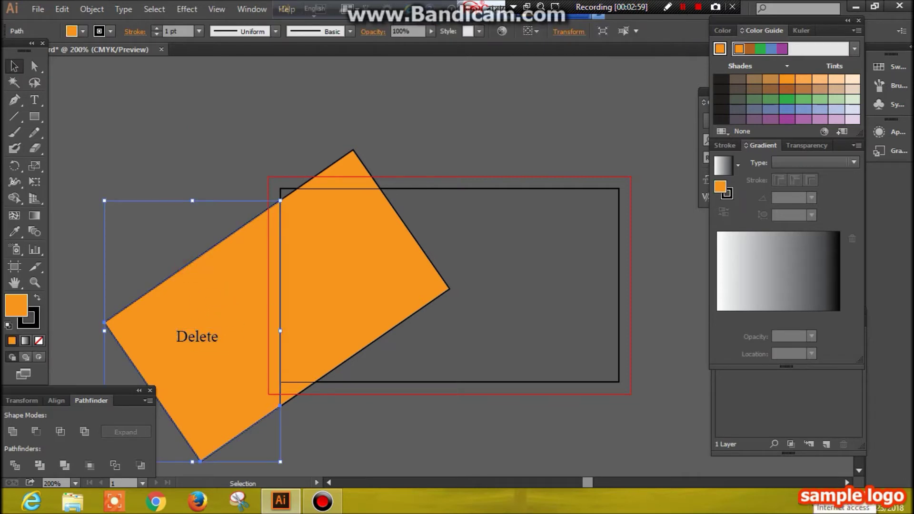
key("Delete")
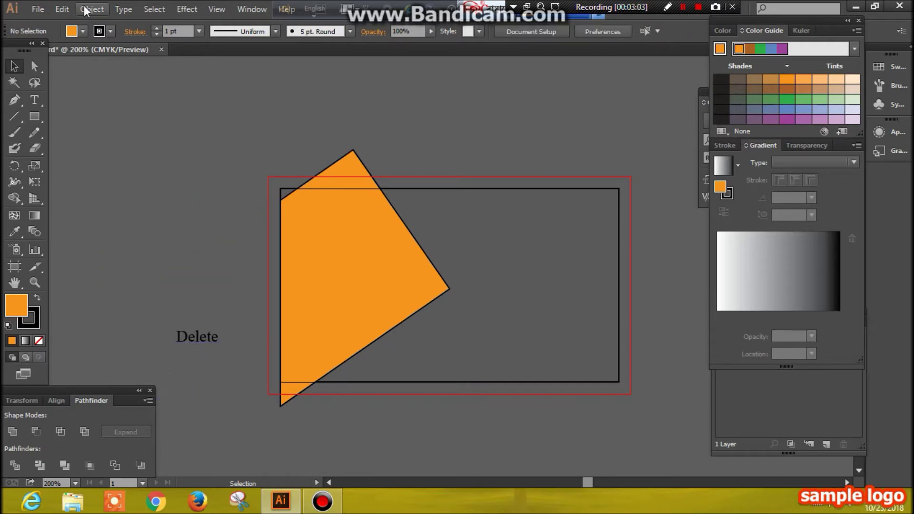
left_click(35, 116)
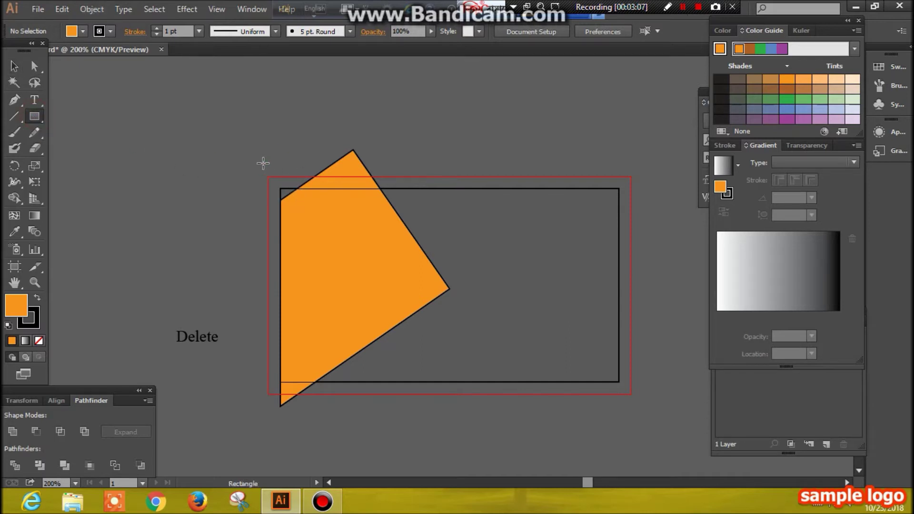
- Cut the orange shape along the card's top edge with a rectangle and Divide Objects Below
left_click_drag(269, 148, 390, 186)
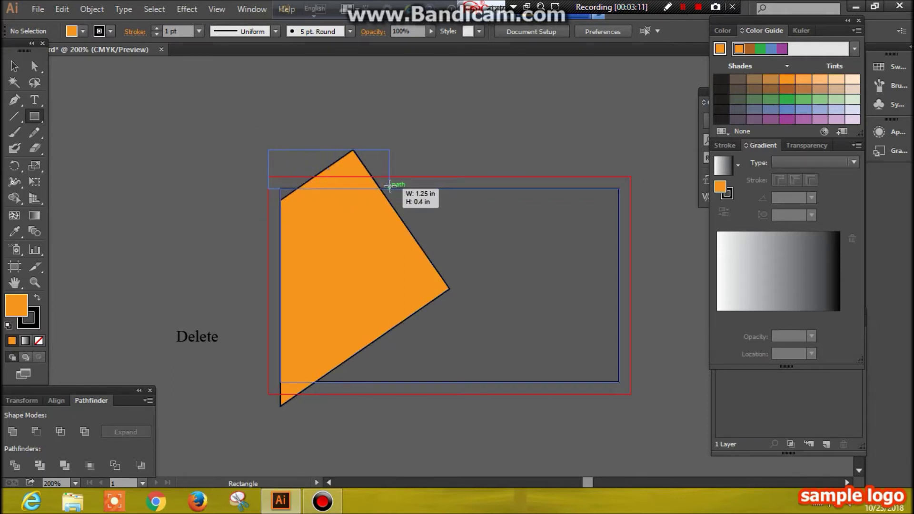
left_click_drag(390, 186, 390, 184)
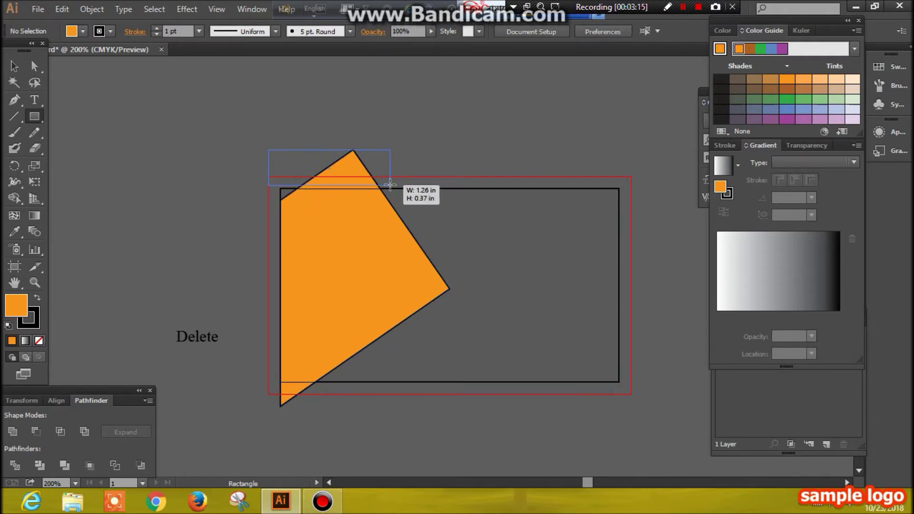
left_click_drag(390, 184, 390, 189)
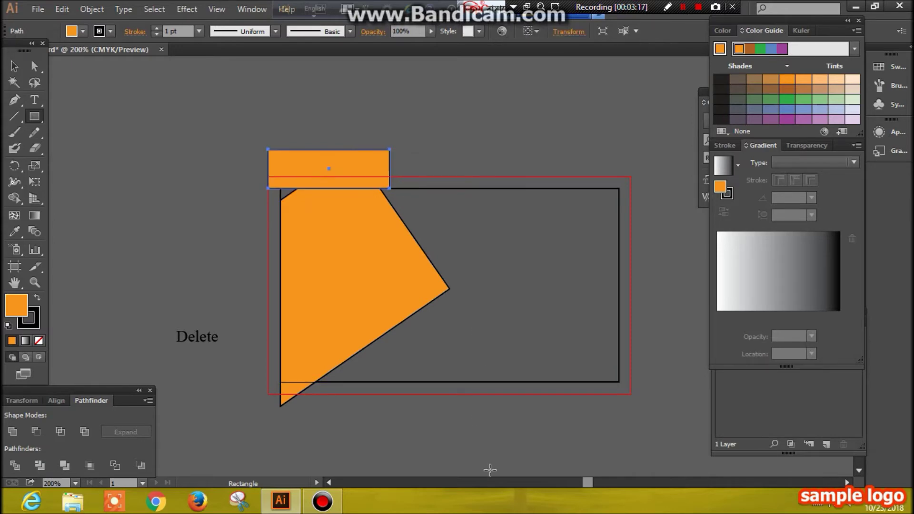
left_click(92, 9)
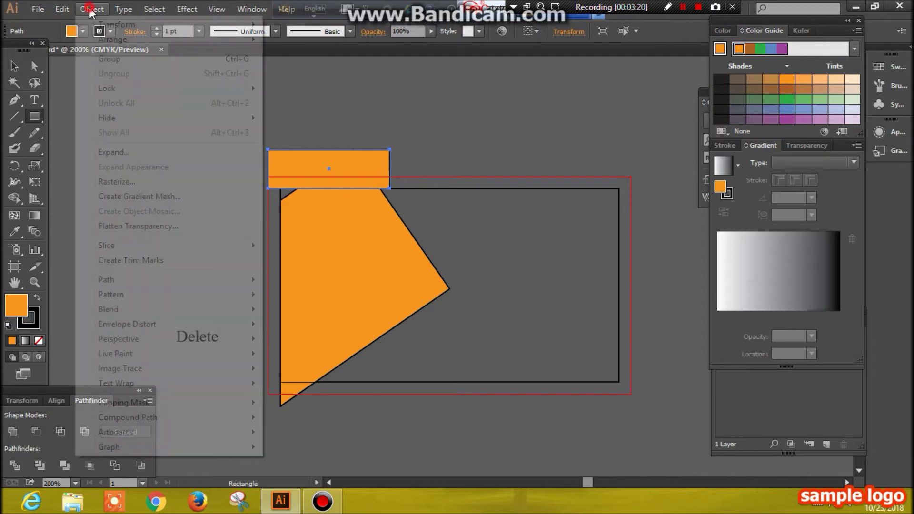
mouse_move(143, 279)
left_click(316, 394)
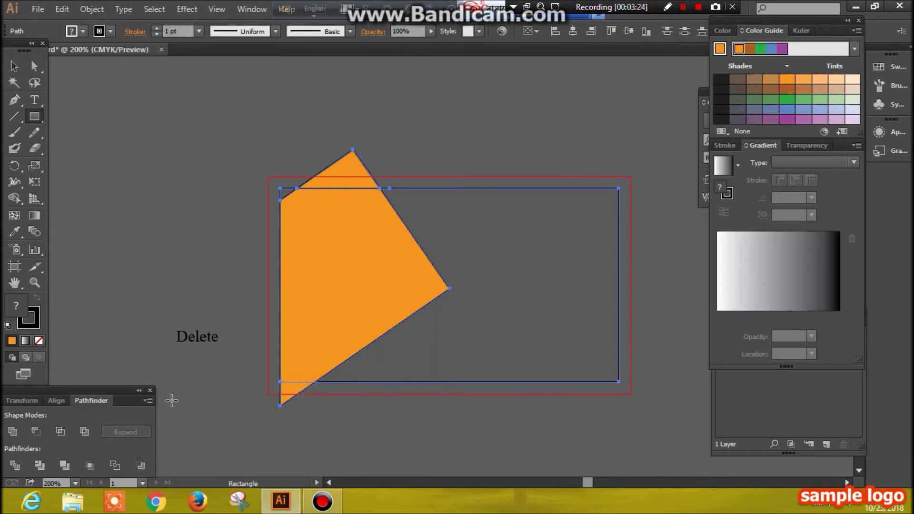
- Move the Delete label onto the top piece and delete that piece
left_click(14, 66)
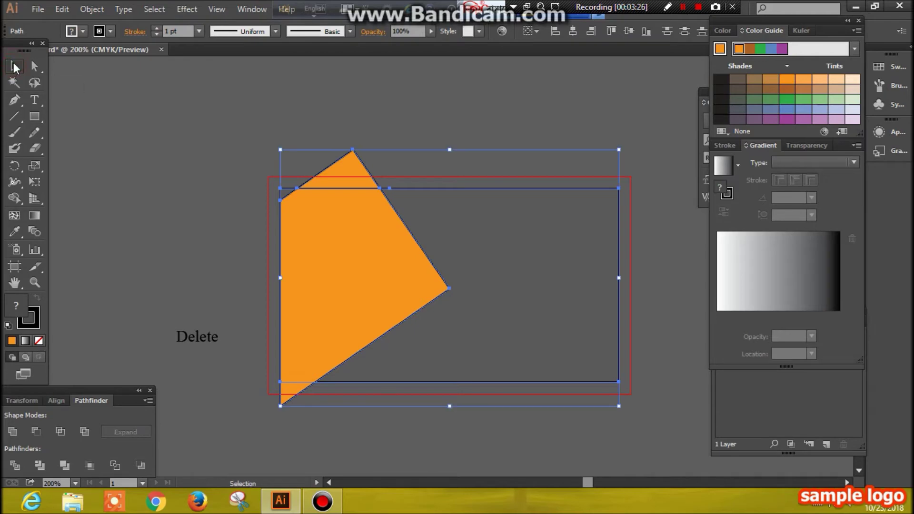
left_click(186, 183)
left_click_drag(195, 336, 322, 167)
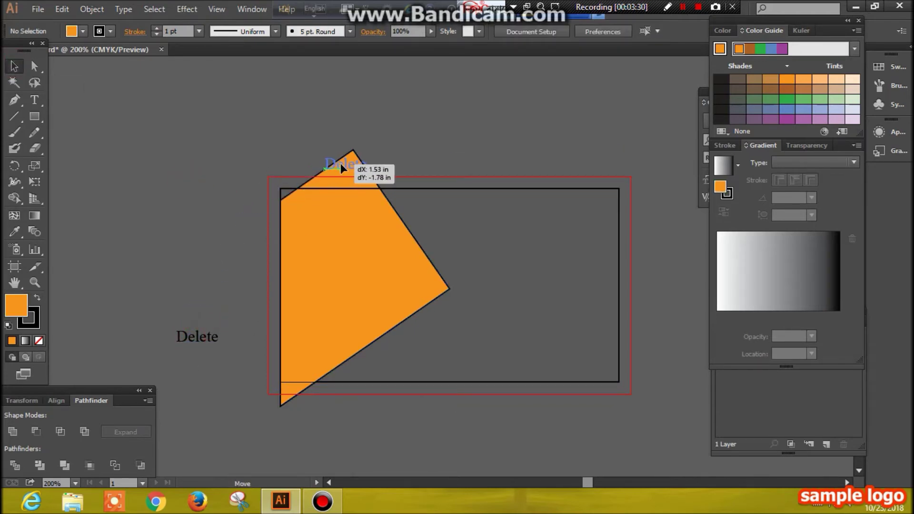
left_click_drag(322, 166, 344, 167)
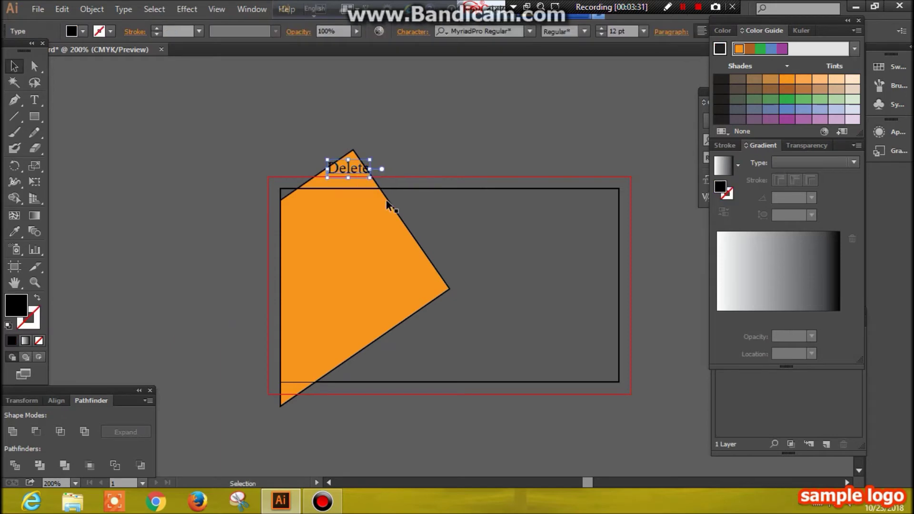
left_click(145, 116)
left_click(329, 180)
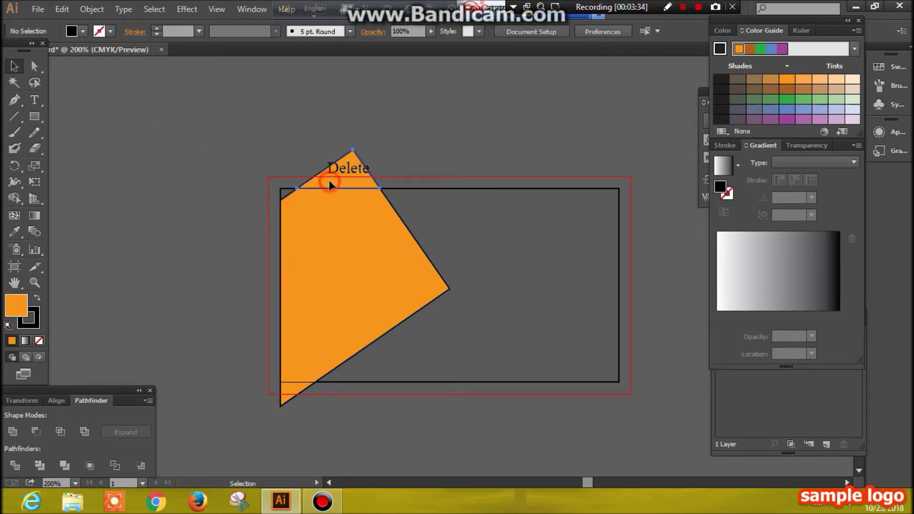
key("Delete")
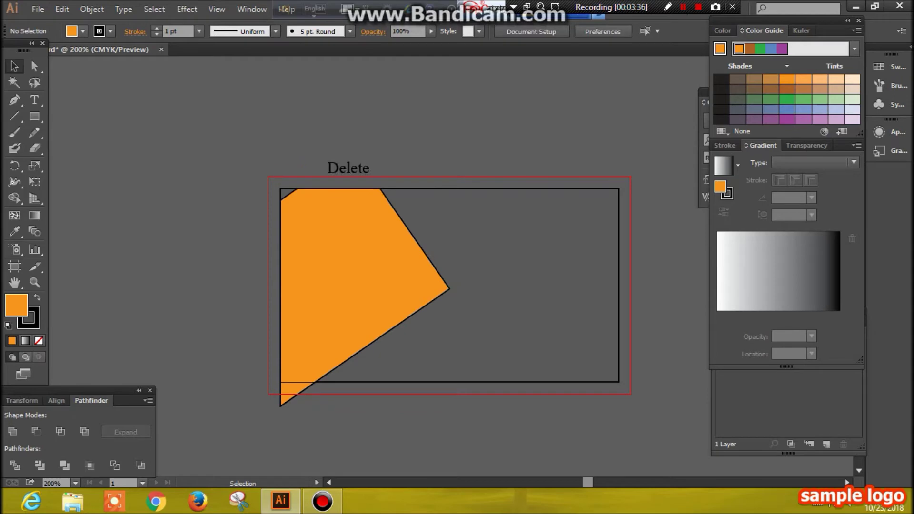
- Cut the orange shape's bottom tip along the card's bottom edge with Divide Objects Below
left_click(36, 116)
left_click_drag(259, 382, 319, 418)
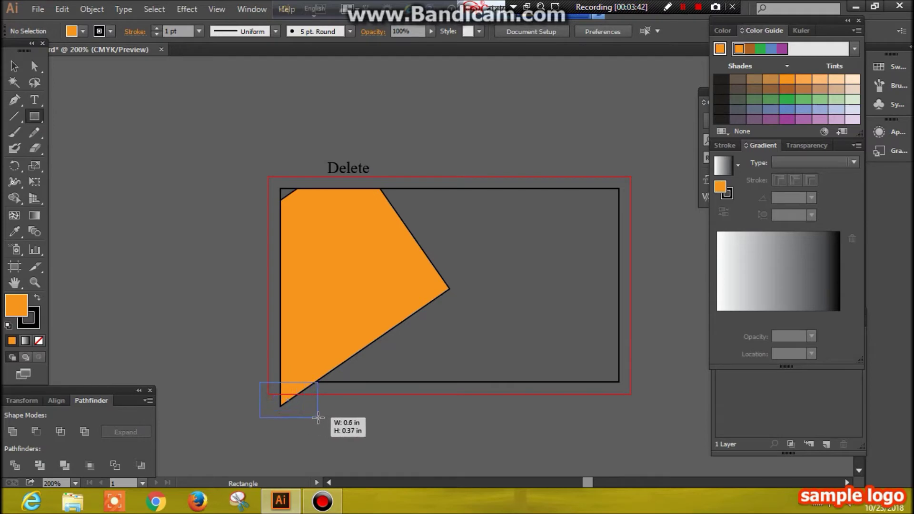
left_click_drag(318, 418, 318, 417)
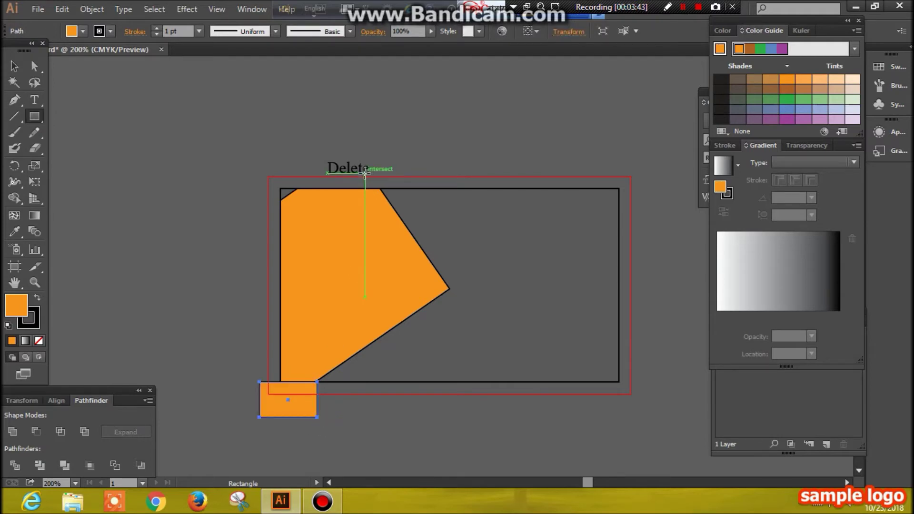
left_click(92, 10)
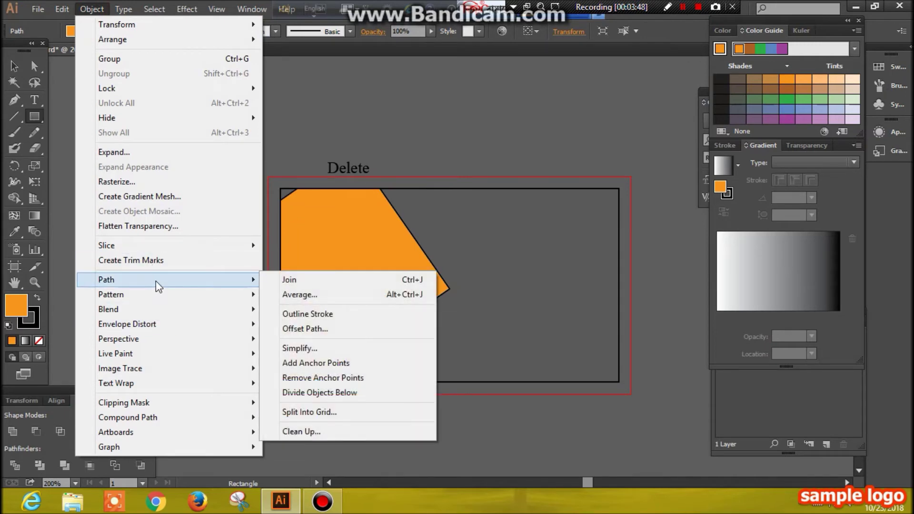
mouse_move(105, 279)
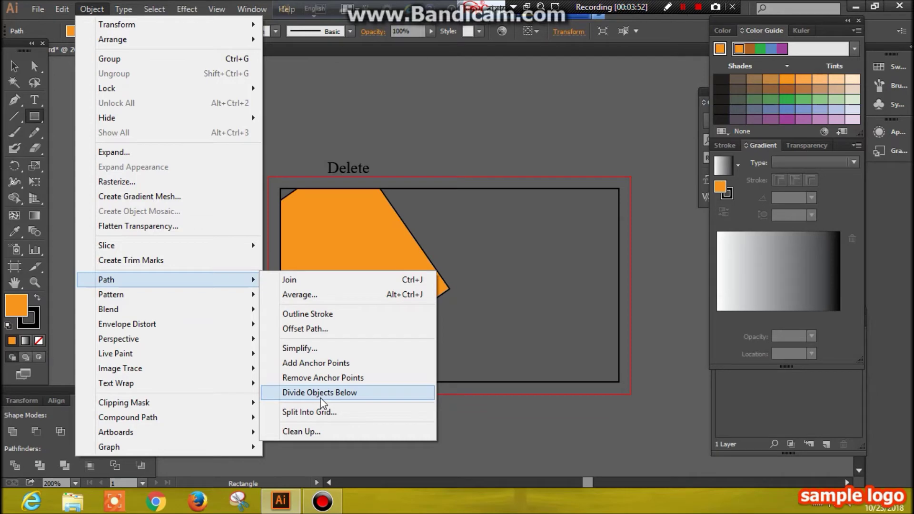
left_click(321, 395)
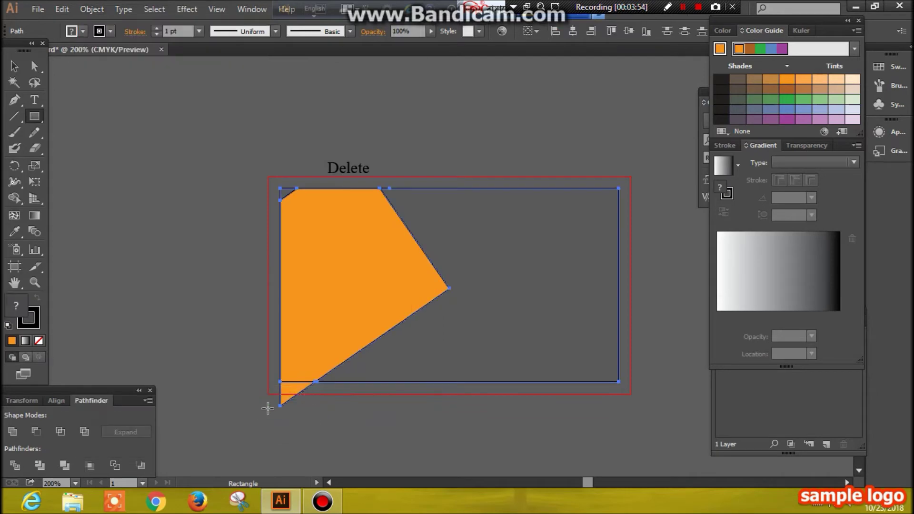
- Move the Delete label below the card and delete the small orange triangle at bottom-left
left_click(11, 67)
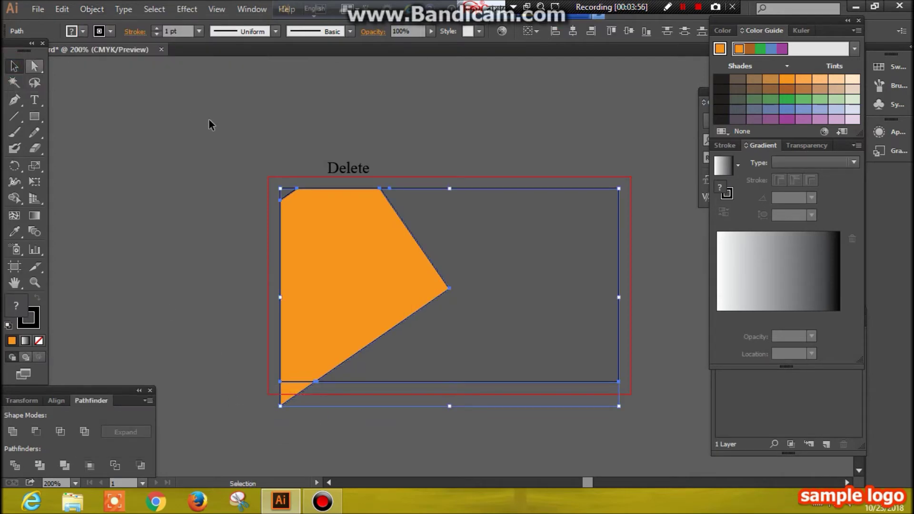
left_click(211, 307)
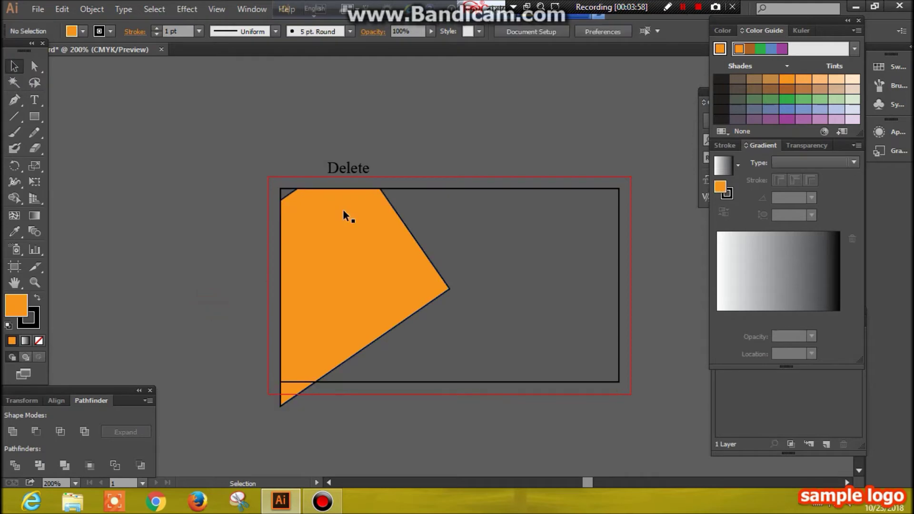
left_click_drag(355, 169, 308, 414)
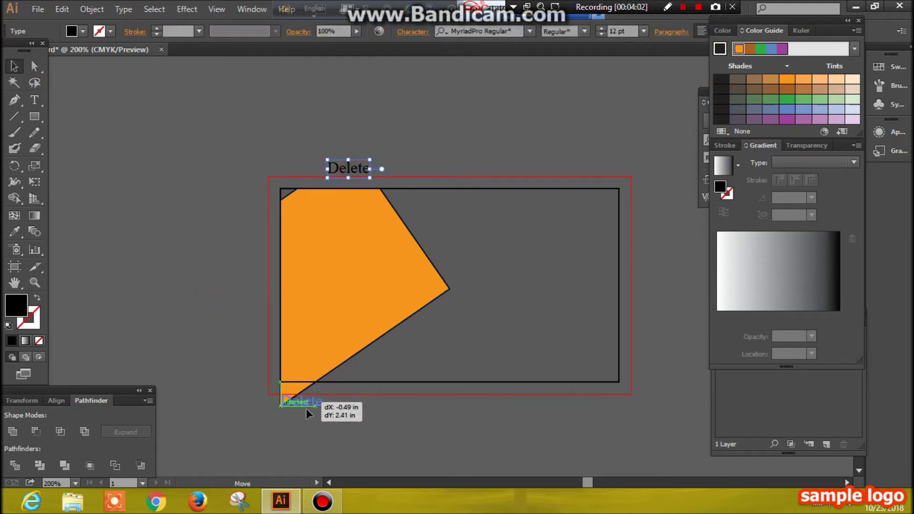
left_click_drag(308, 413, 310, 430)
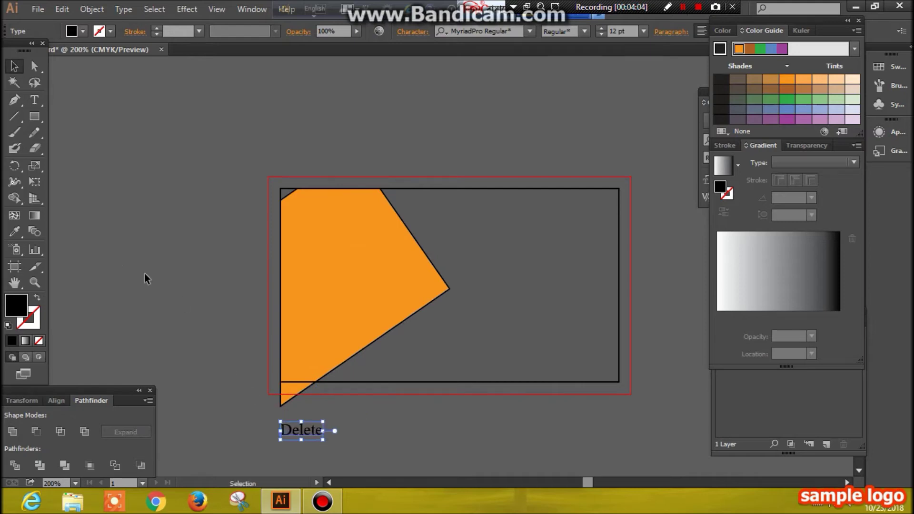
left_click(285, 395)
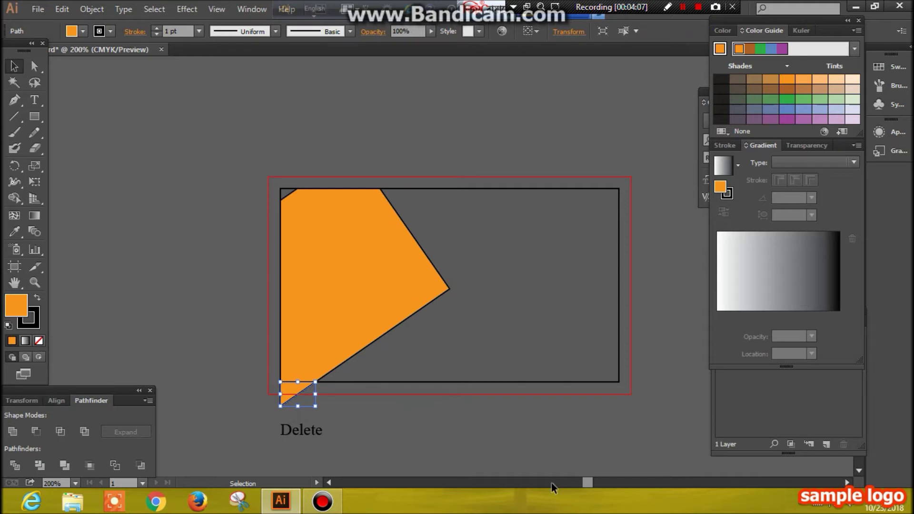
key("Delete")
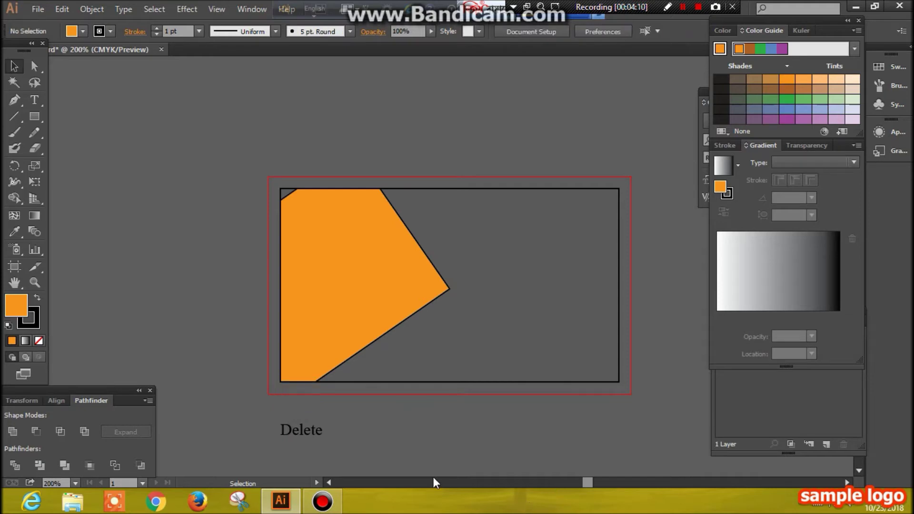
left_click(302, 434)
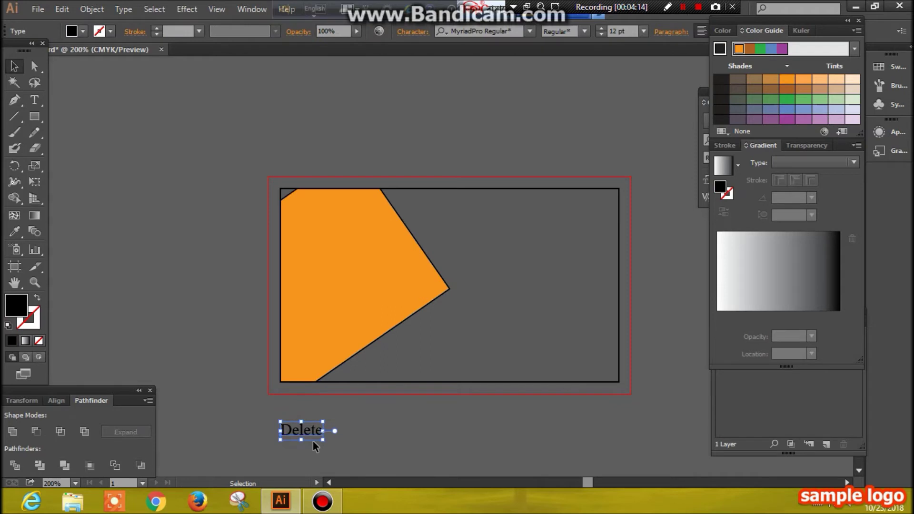
- Delete the label and place a 12 pt text insertion point in the card's upper right
key("Delete")
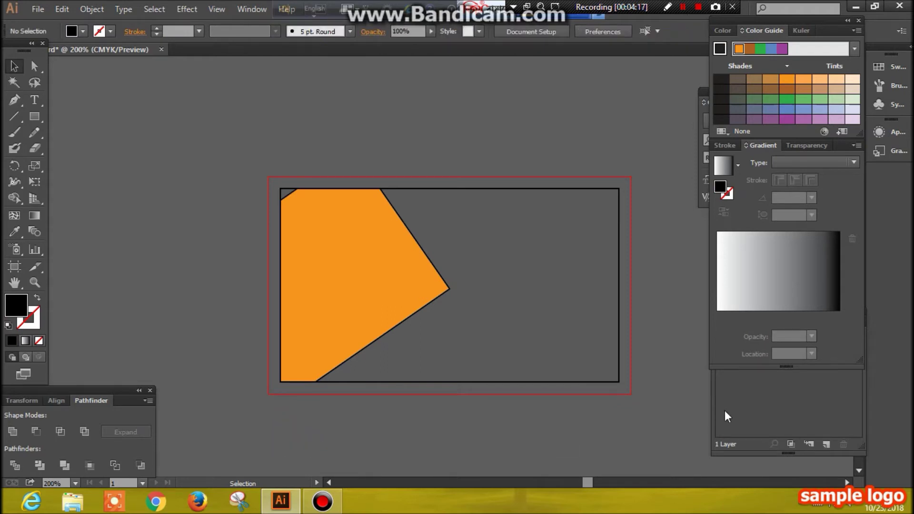
left_click(35, 100)
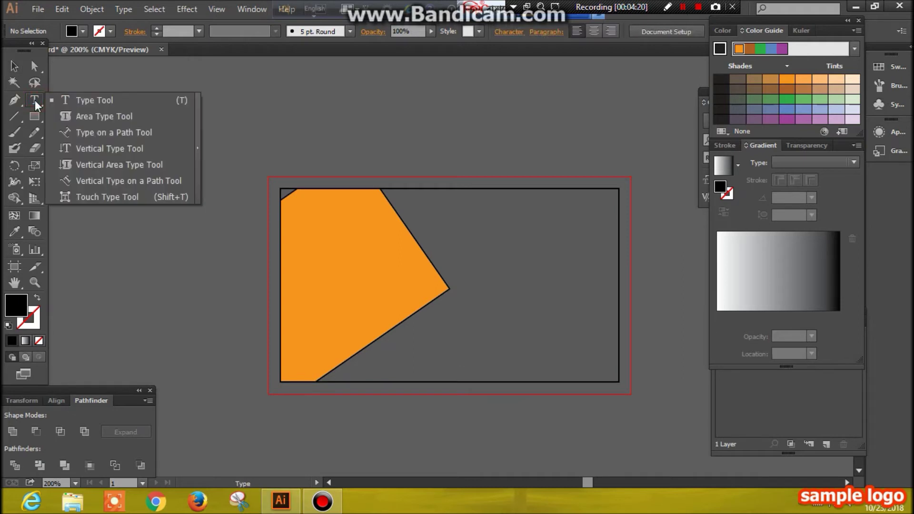
left_click(87, 100)
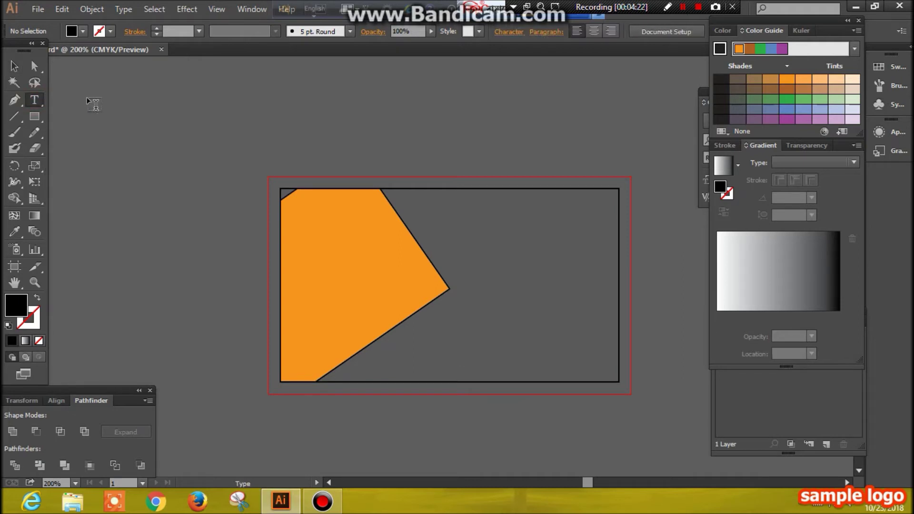
left_click(470, 229)
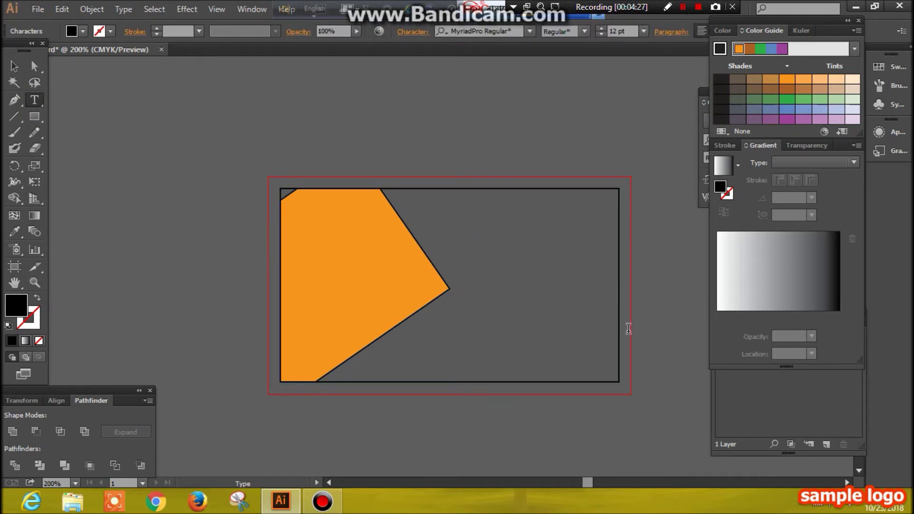
left_click(126, 10)
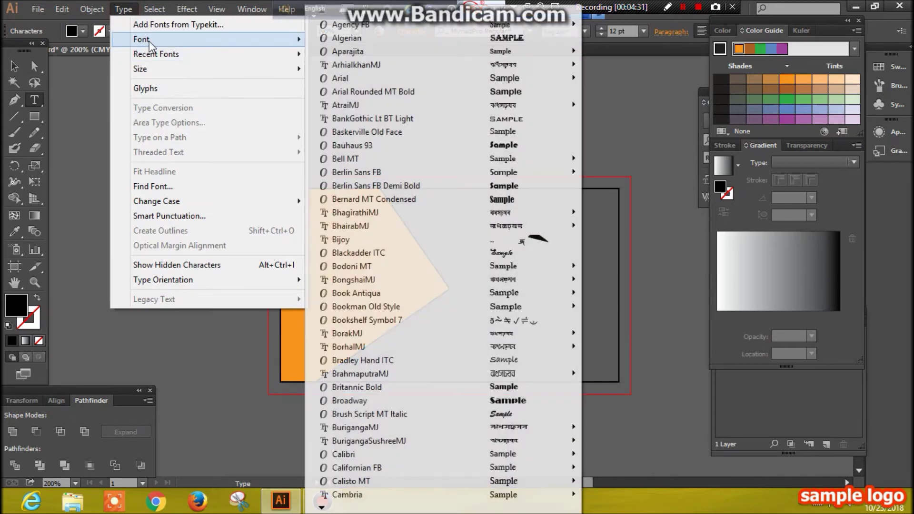
mouse_move(208, 68)
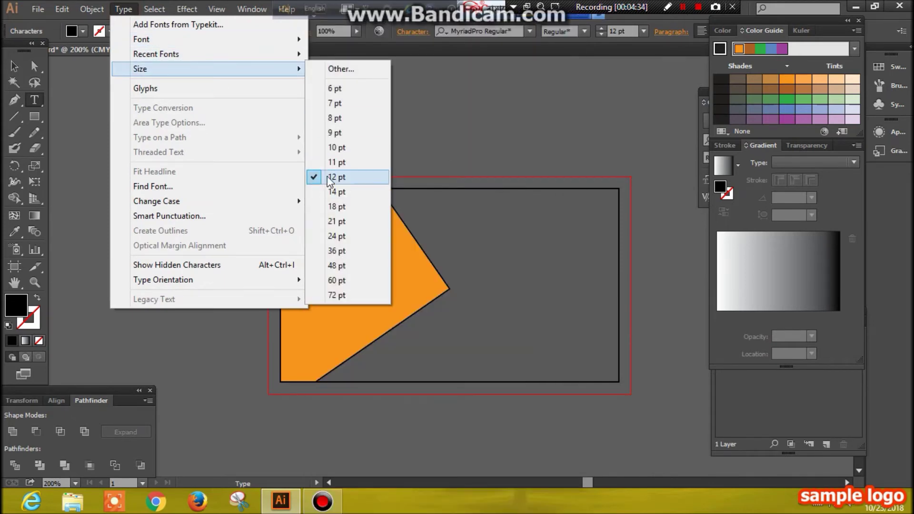
left_click(336, 176)
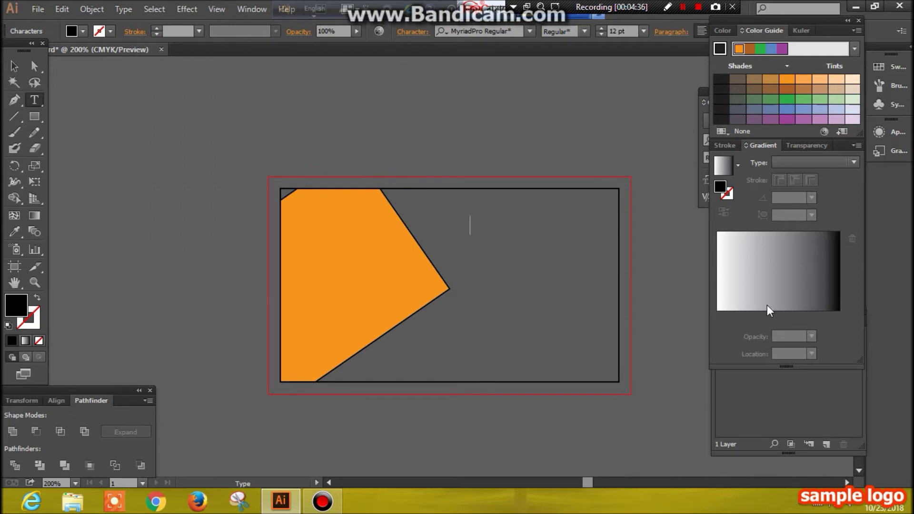
- Enter the person's name with 'Graphic Designer' on a line beneath it, and set the title to 7 pt
type("Rata")
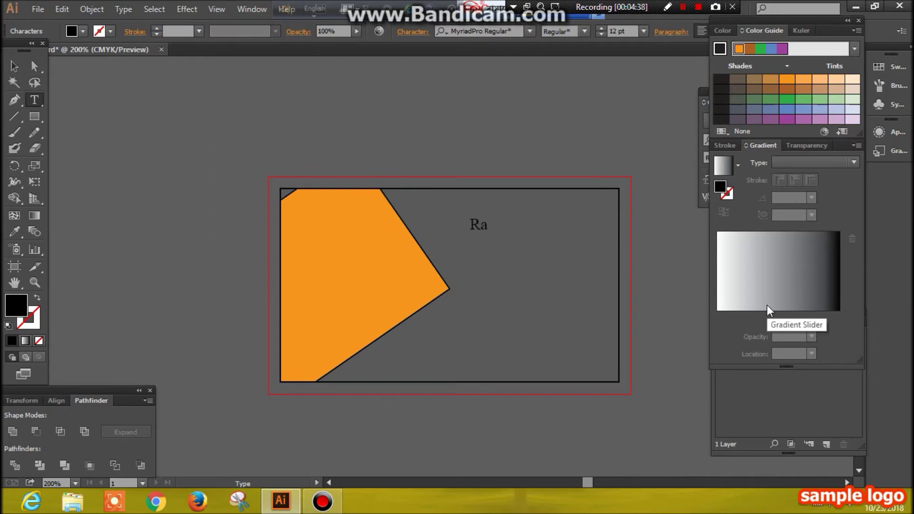
type("n Chow")
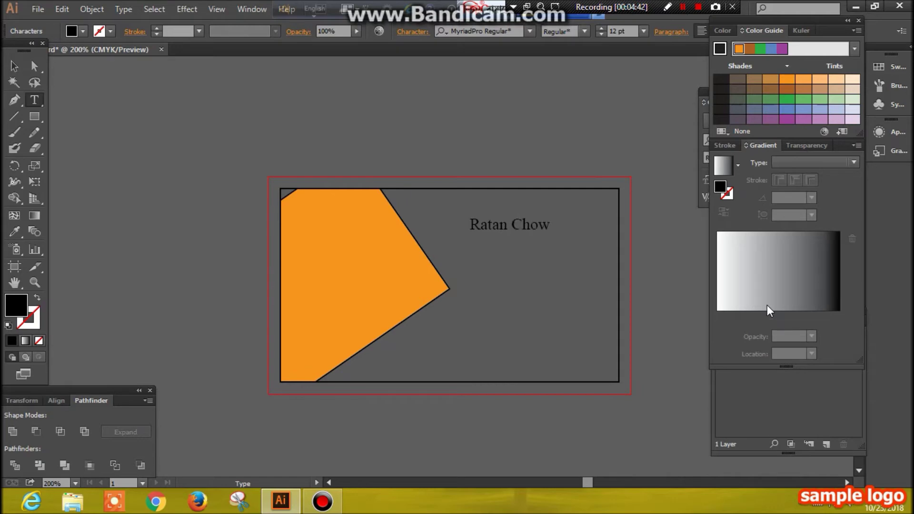
type("d")
type("Gra")
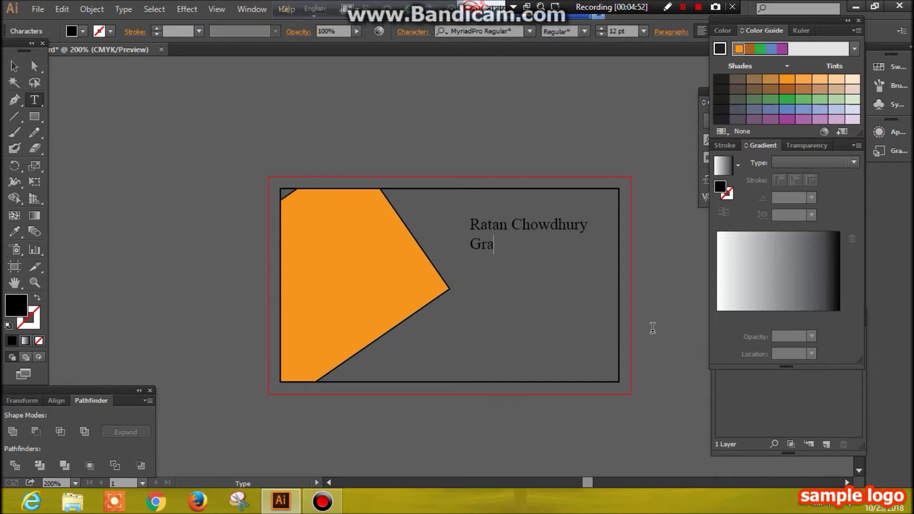
type("phic ")
type("Desig")
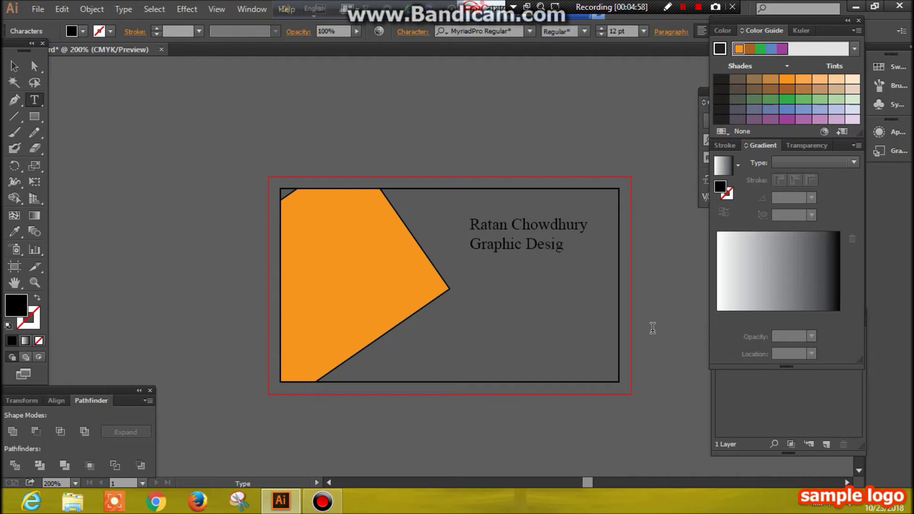
type("ner")
left_click_drag(585, 246, 482, 248)
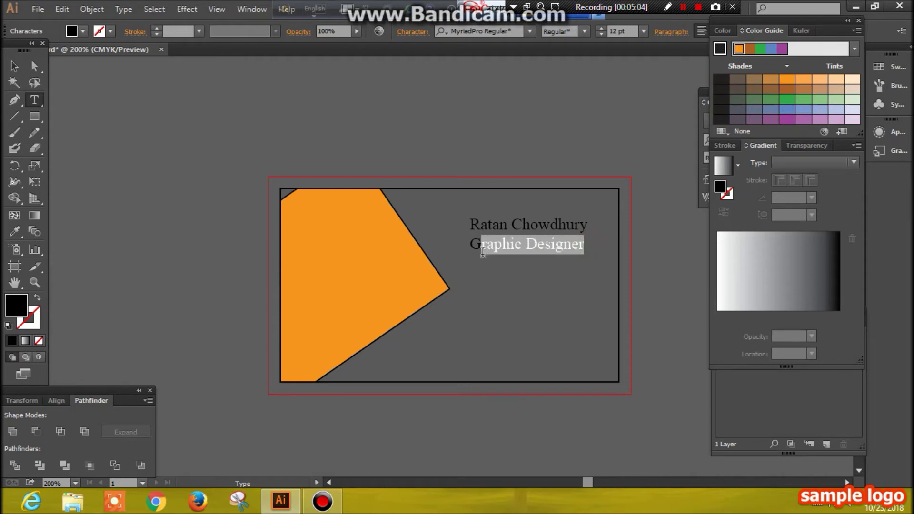
left_click(125, 10)
mouse_move(209, 69)
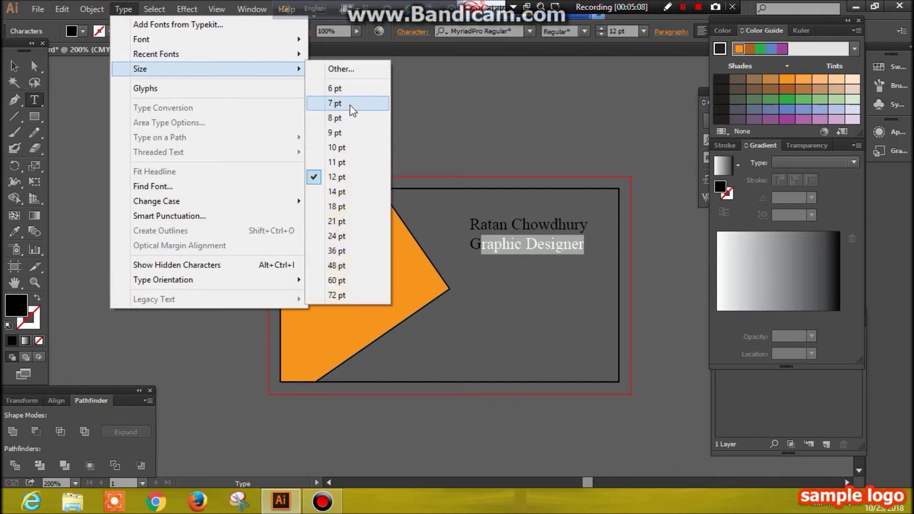
left_click(351, 103)
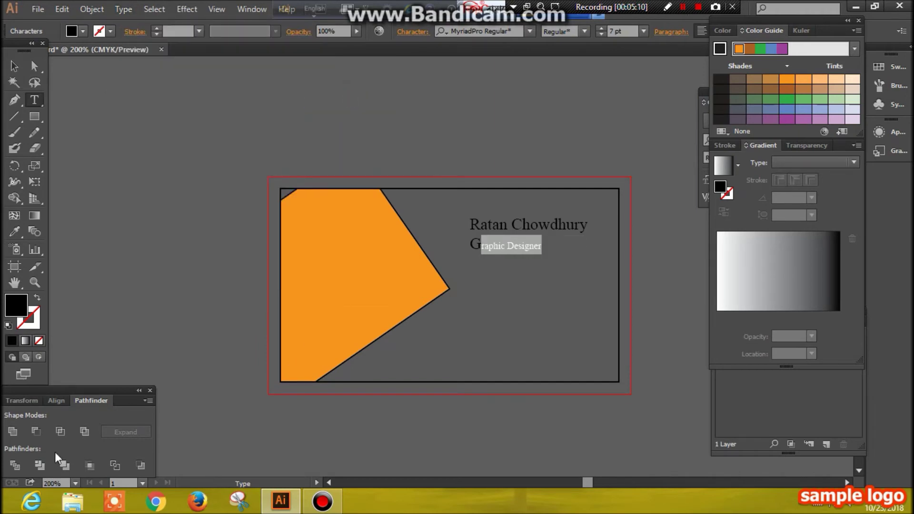
left_click(16, 67)
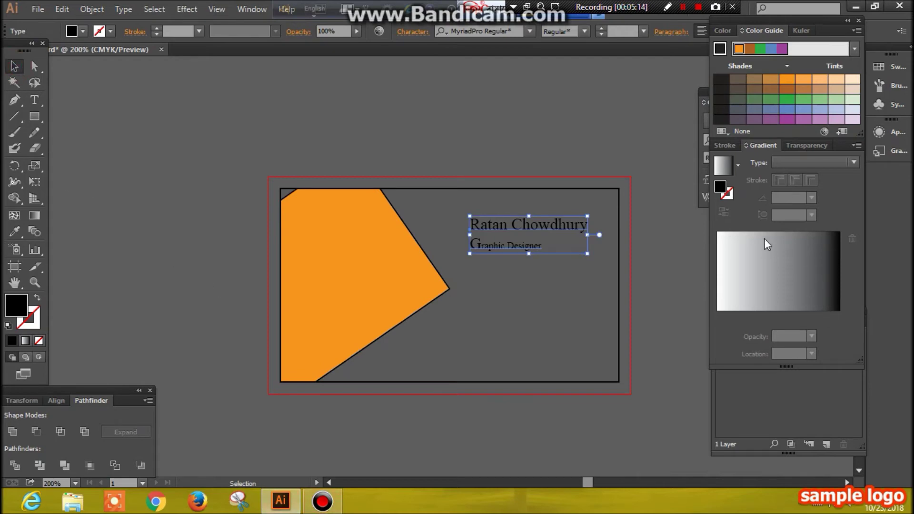
- Colour the name block orange and make the 'Graphic Designer' title yellow
left_click(788, 82)
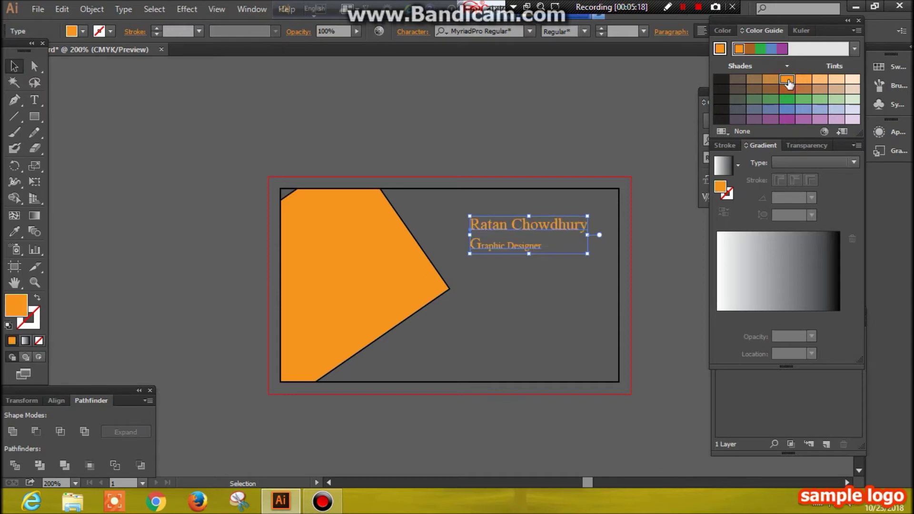
left_click(102, 115)
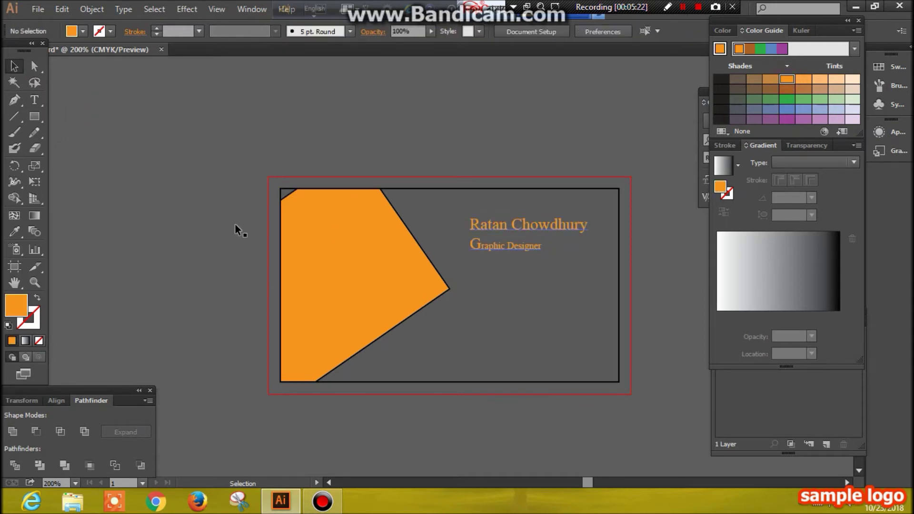
left_click(35, 100)
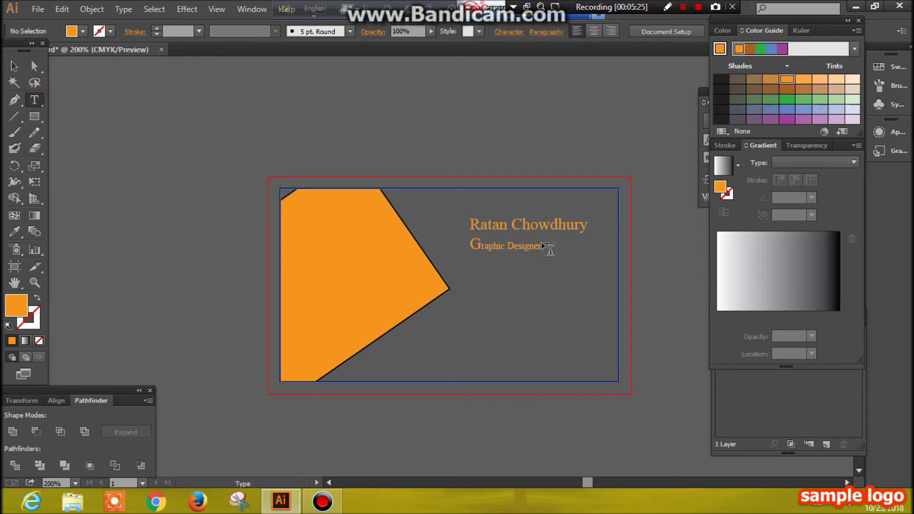
left_click_drag(540, 244, 484, 247)
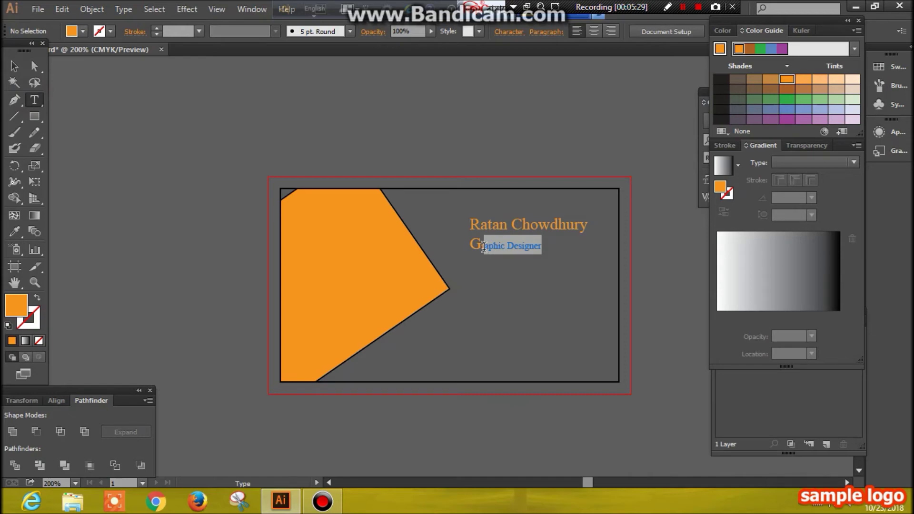
left_click_drag(482, 247, 482, 248)
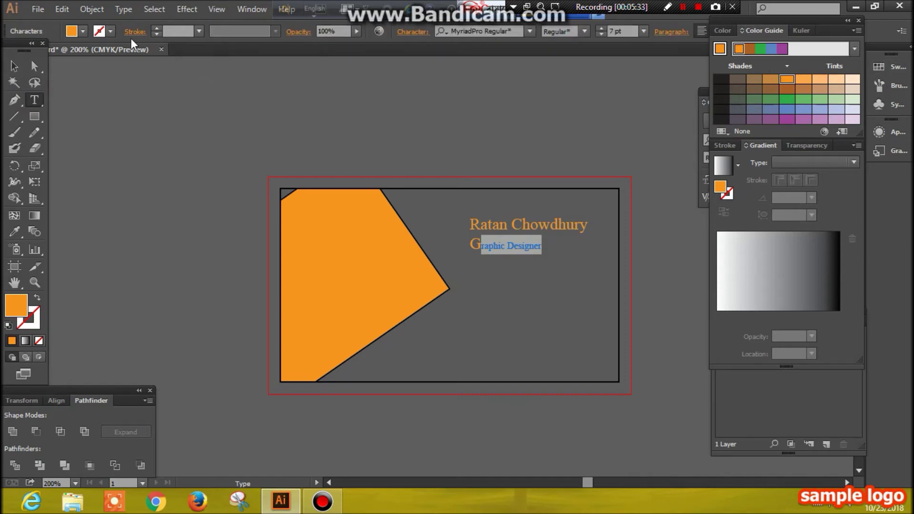
left_click(82, 30)
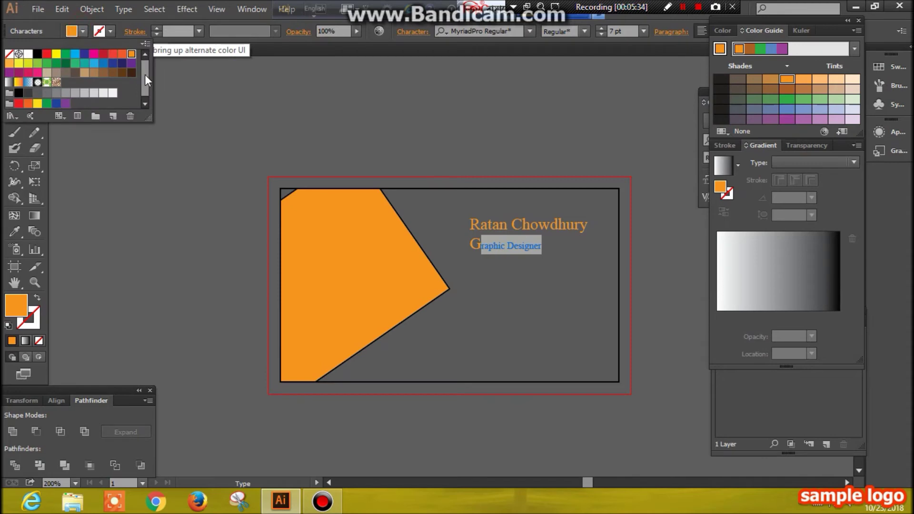
left_click(57, 55)
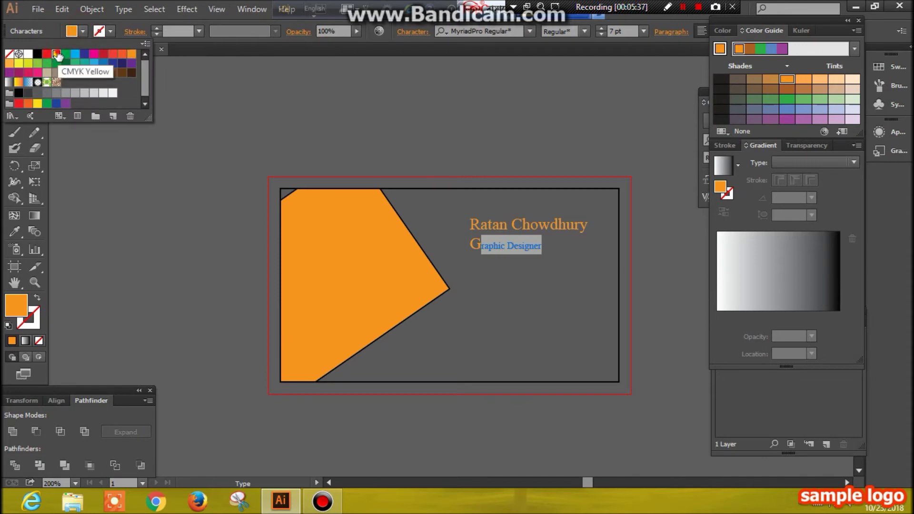
left_click(57, 55)
left_click(119, 238)
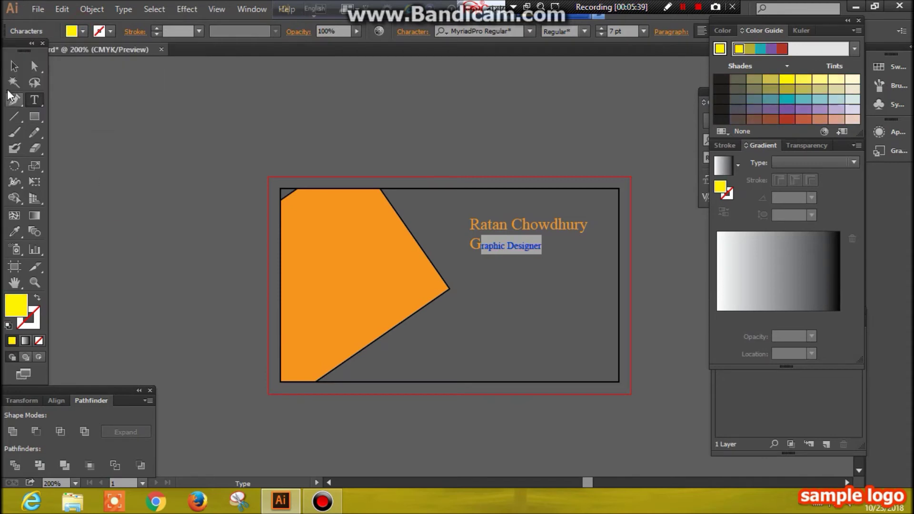
left_click(14, 66)
- Move the name and title block up toward the card's top-right corner
left_click(170, 227)
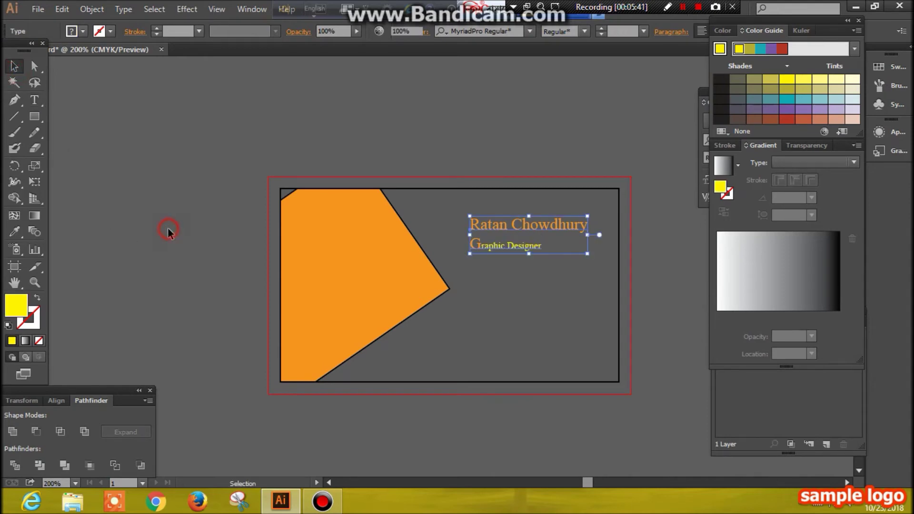
left_click_drag(543, 224, 556, 208)
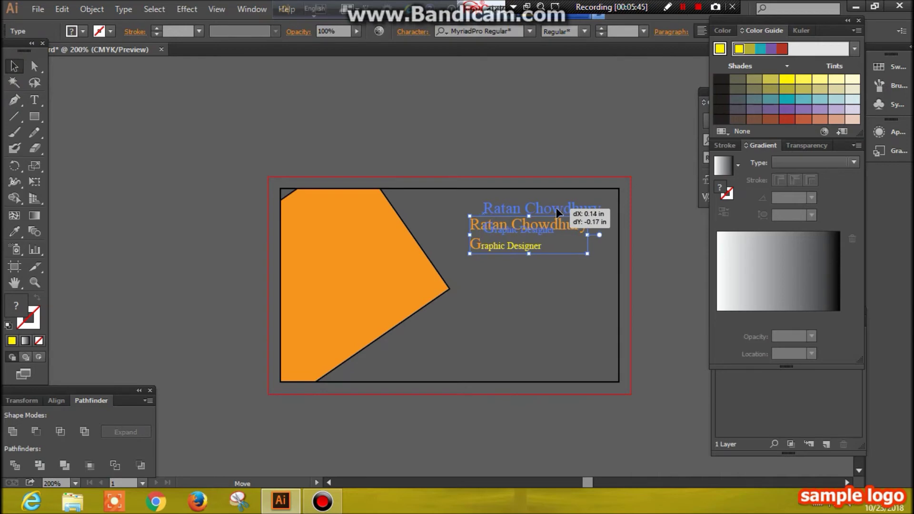
left_click_drag(556, 212, 556, 212)
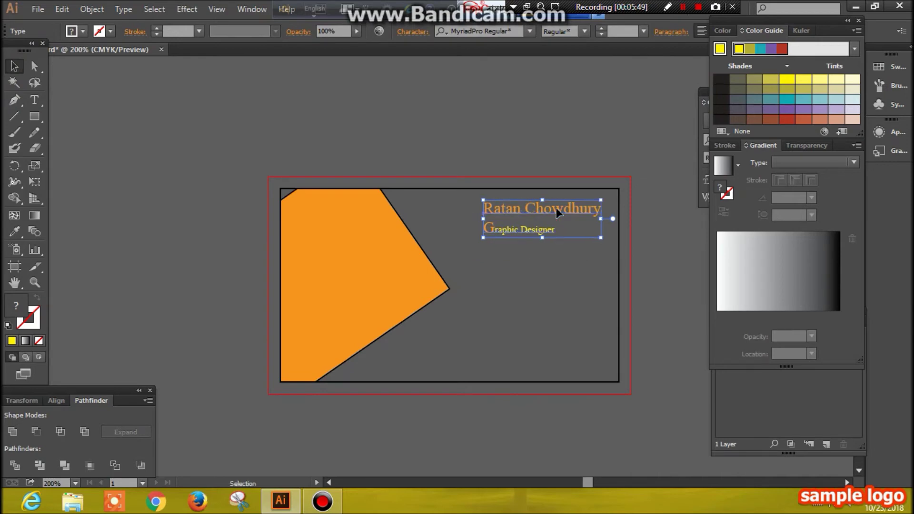
left_click(558, 296)
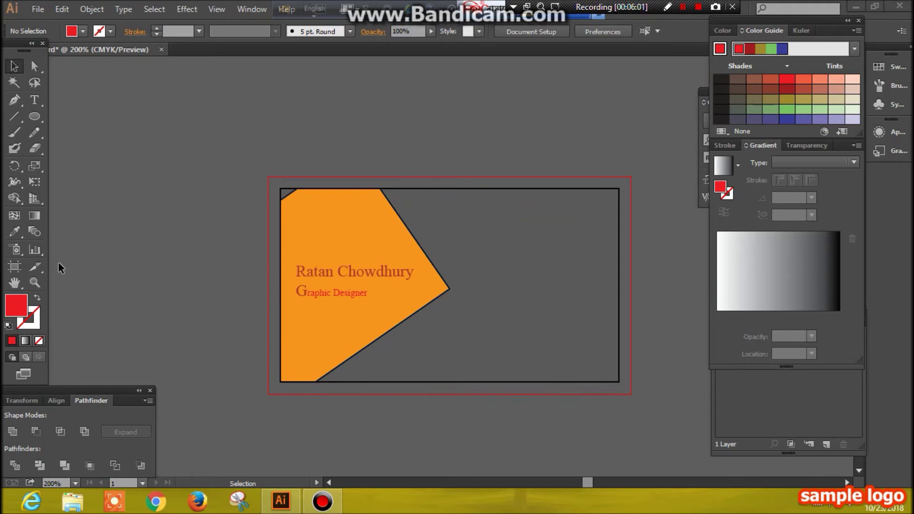
- Draw a 0.25 in red circle right of the panel and Alt-drag two copies below it
left_click_drag(30, 118, 81, 150)
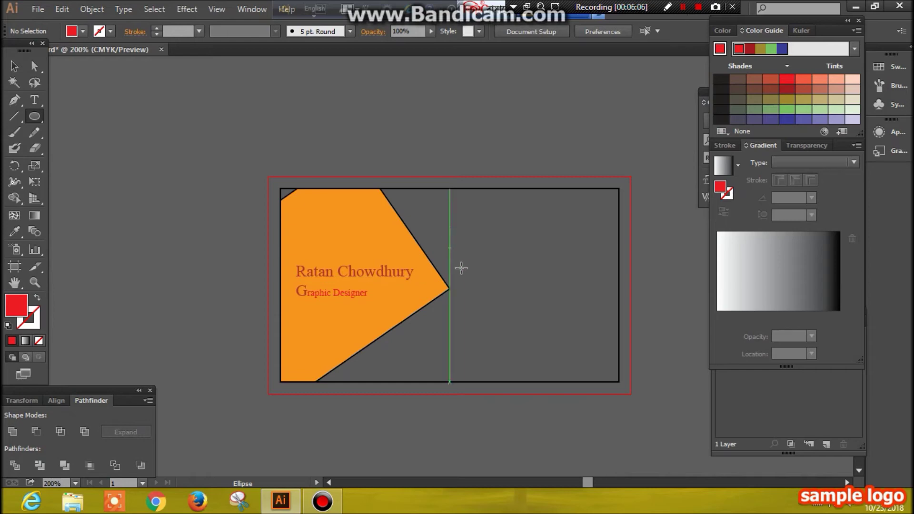
left_click_drag(463, 264, 485, 290)
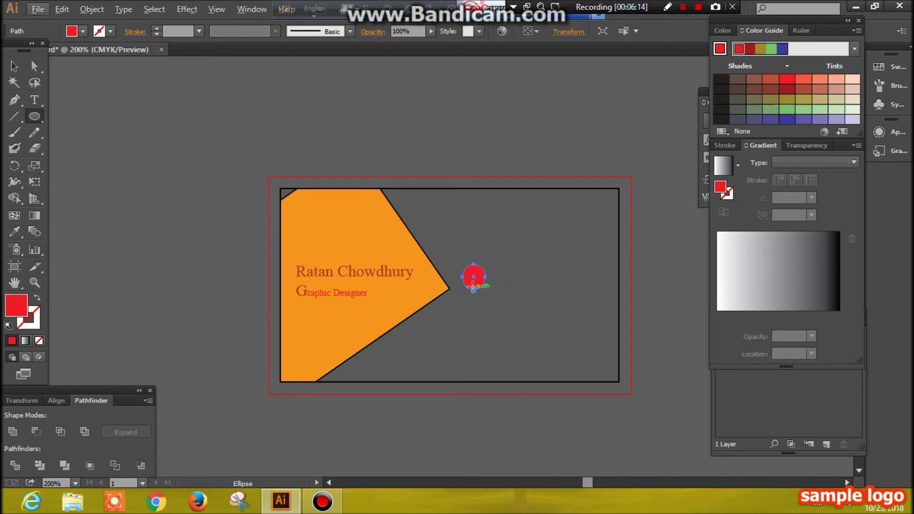
left_click(14, 66)
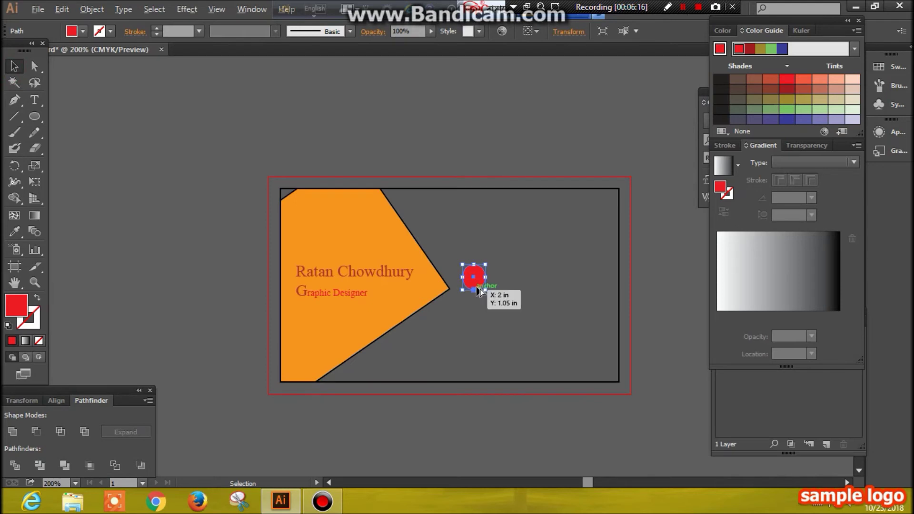
left_click_drag(475, 285, 480, 348)
left_click(539, 344)
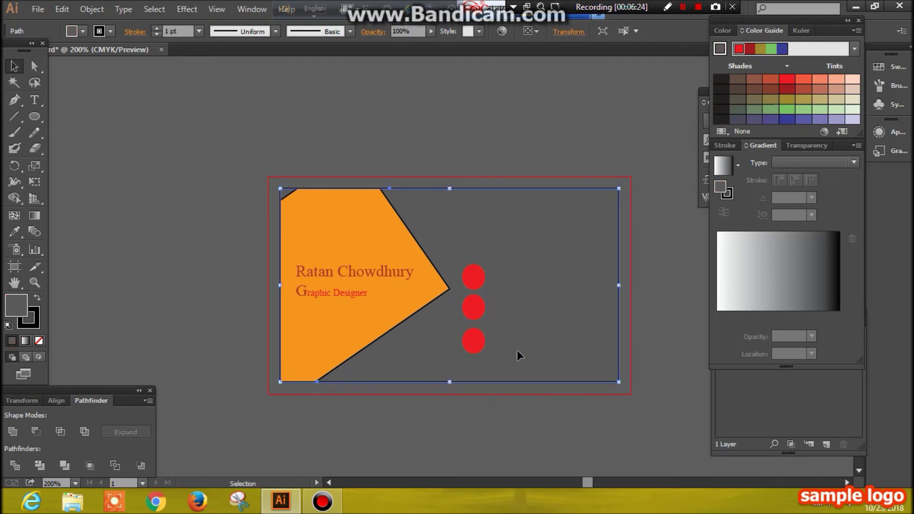
- Nudge the bottom, middle and top circles down with the arrow keys to line up the column
left_click(475, 345)
key("Down")
key("Down")
key("Down")
key("Down")
key("Down")
left_click(516, 322)
left_click(481, 312)
key("Down")
key("Down")
key("Down")
key("Down")
left_click(480, 354)
key("Down")
key("Down")
key("Down")
left_click(467, 318)
key("Down")
key("Down")
key("Down")
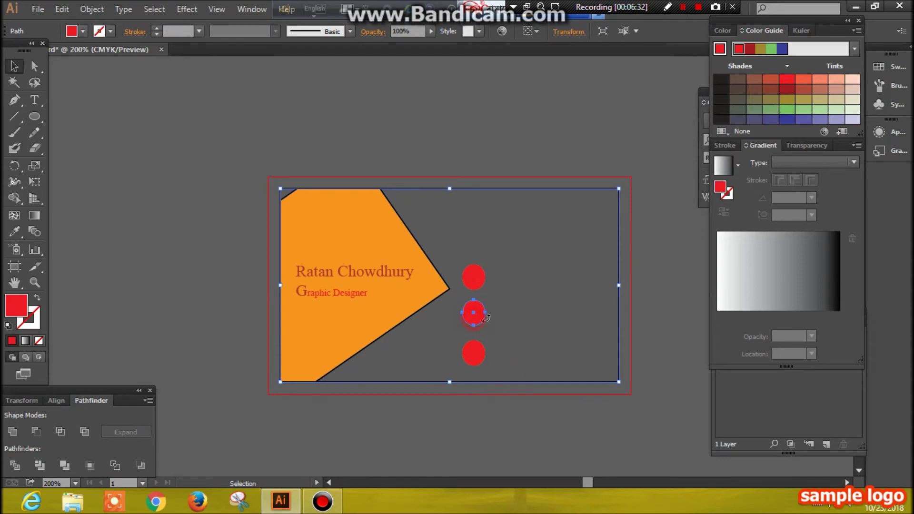
left_click(526, 314)
left_click(480, 281)
key("Down")
key("Down")
key("Down")
left_click(517, 292)
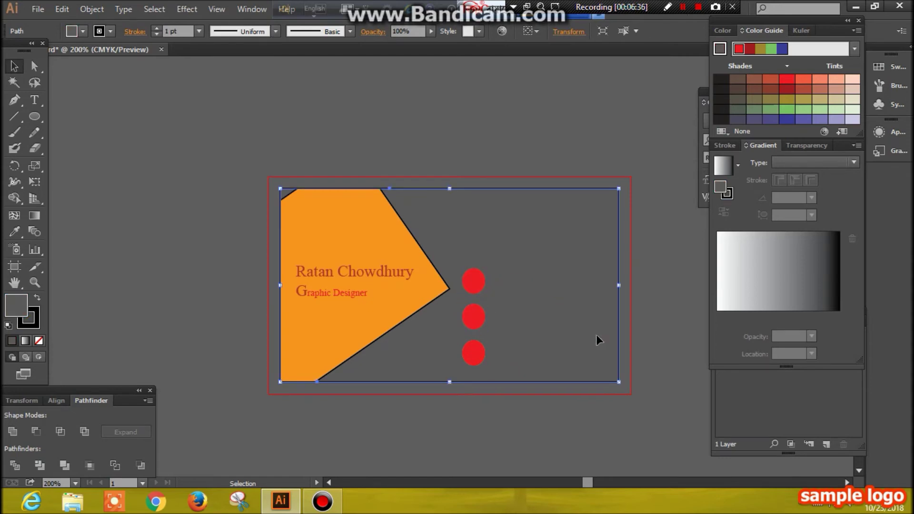
- Nudge the top, middle and bottom red dots down so they sit evenly spaced for the Location, Phone and Gmail labels
left_click(475, 288)
key("Down")
key("Down")
key("Down")
key("Down")
left_click(537, 310)
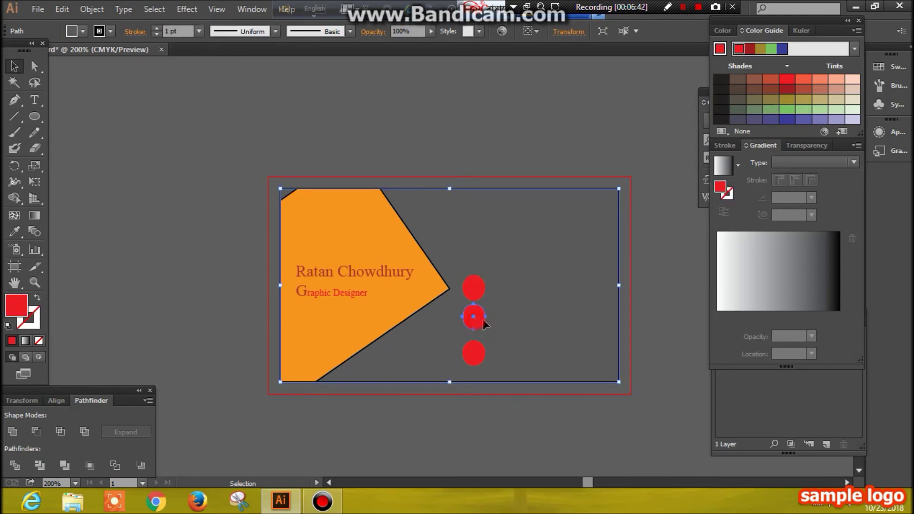
key("Down")
key("Down")
key("Down")
left_click(512, 332)
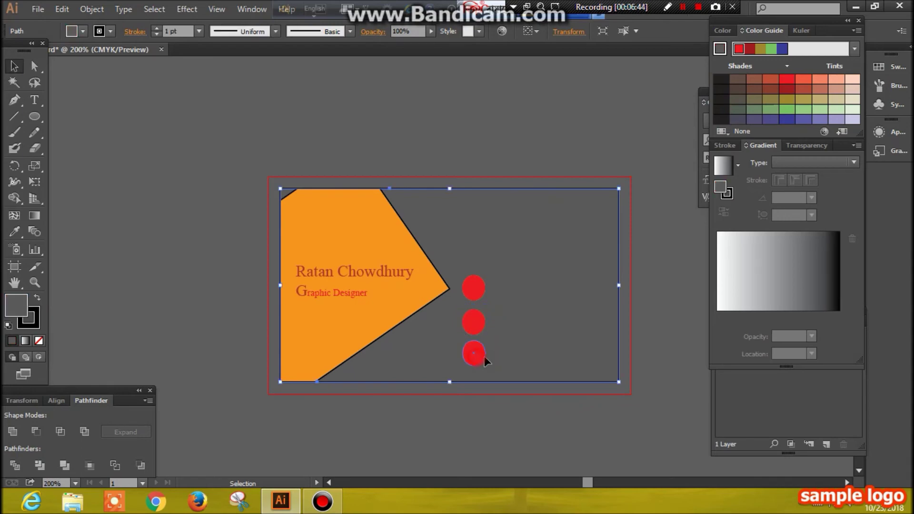
left_click(476, 356)
key("Down")
left_click(513, 356)
left_click(35, 101)
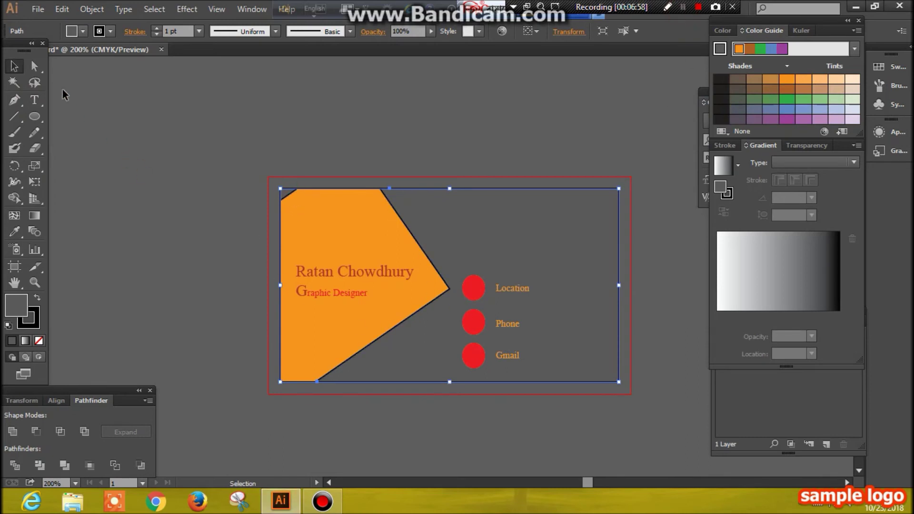
left_click(191, 126)
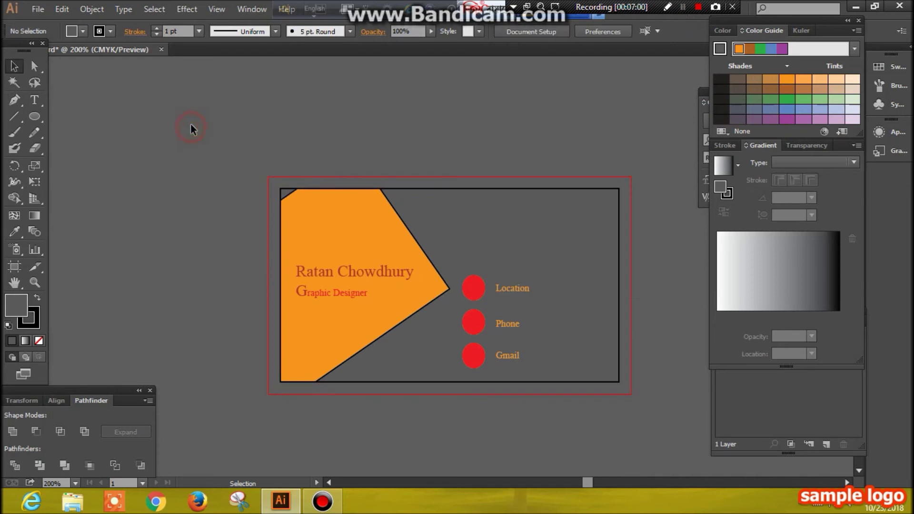
- Marquee-select all the card artwork and set its stroke to None
left_click(311, 189)
left_click(479, 189)
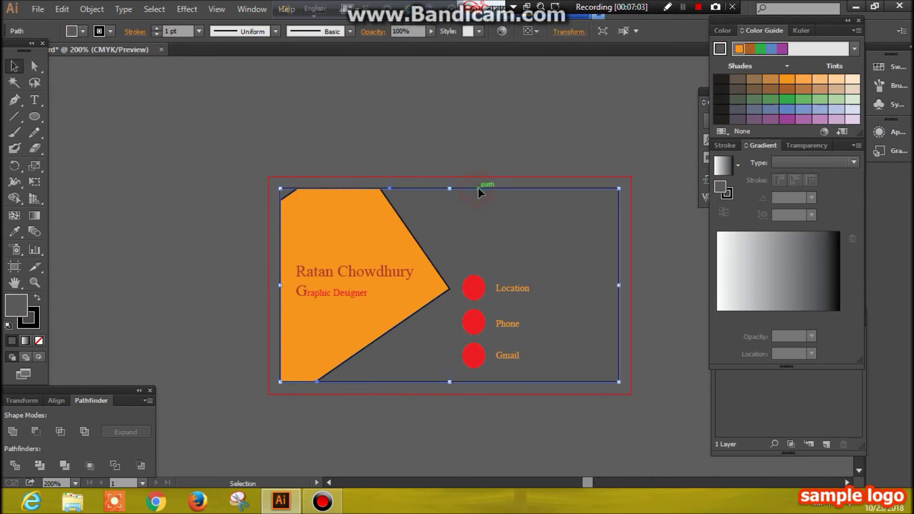
left_click(137, 184)
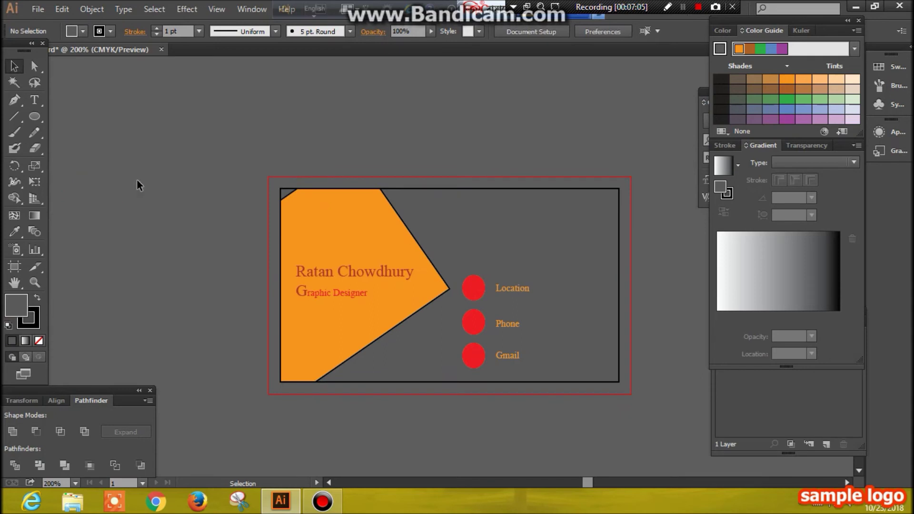
left_click_drag(221, 154, 356, 305)
left_click(111, 31)
left_click(10, 54)
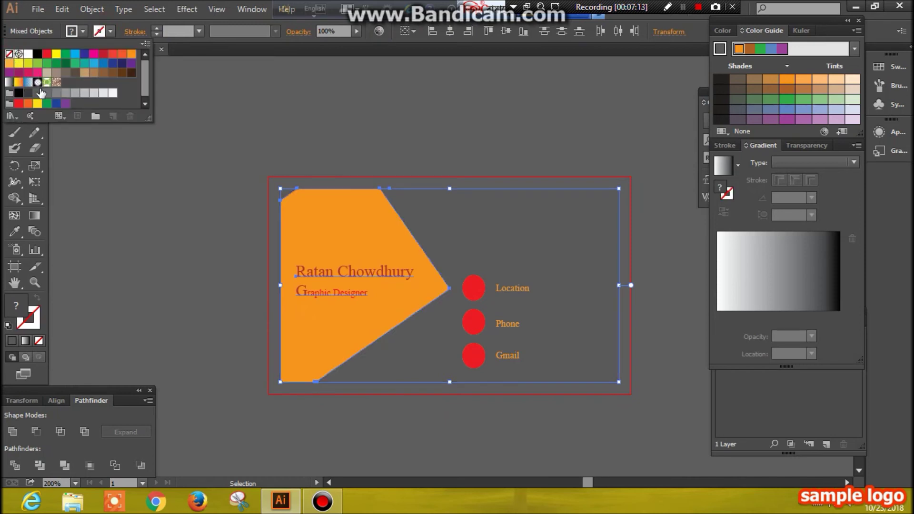
left_click(160, 205)
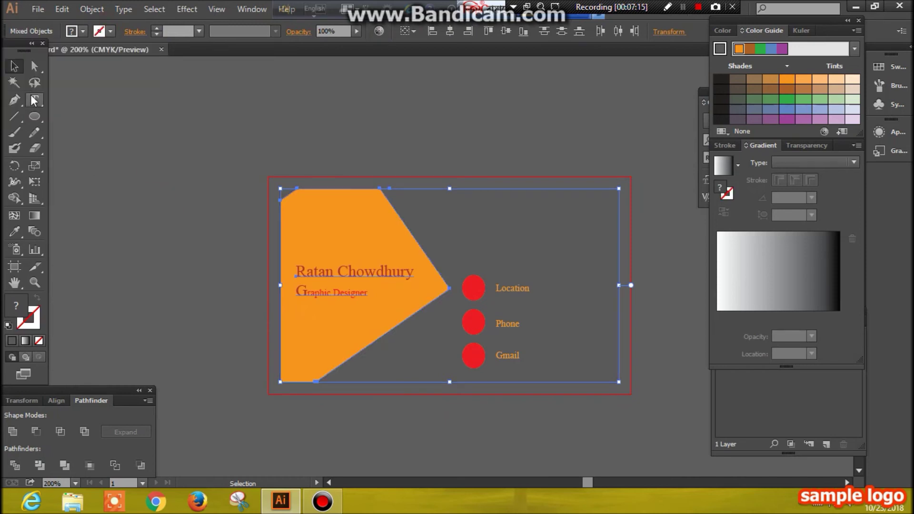
left_click(169, 129)
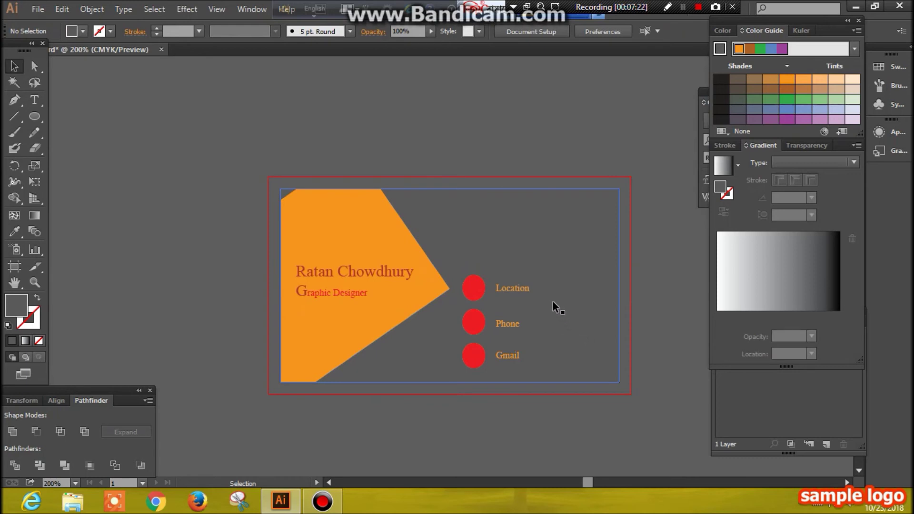
- Alt-drag Artboard 1 downward with the Artboard tool to create 'Artboard 1 copy' below it
scroll(553, 301, "down", 1)
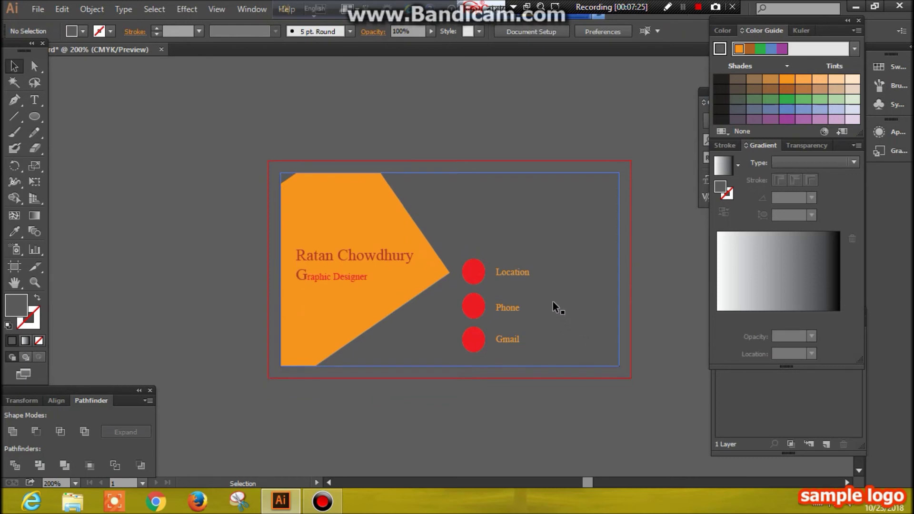
scroll(552, 302, "down", 1)
scroll(547, 304, "down", 2)
scroll(548, 304, "down", 2)
scroll(542, 287, "down", 1)
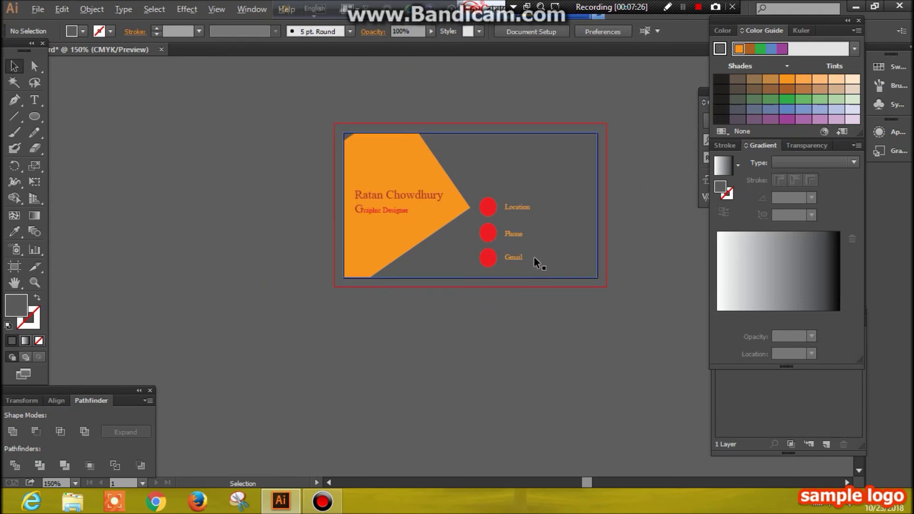
scroll(533, 256, "down", 1)
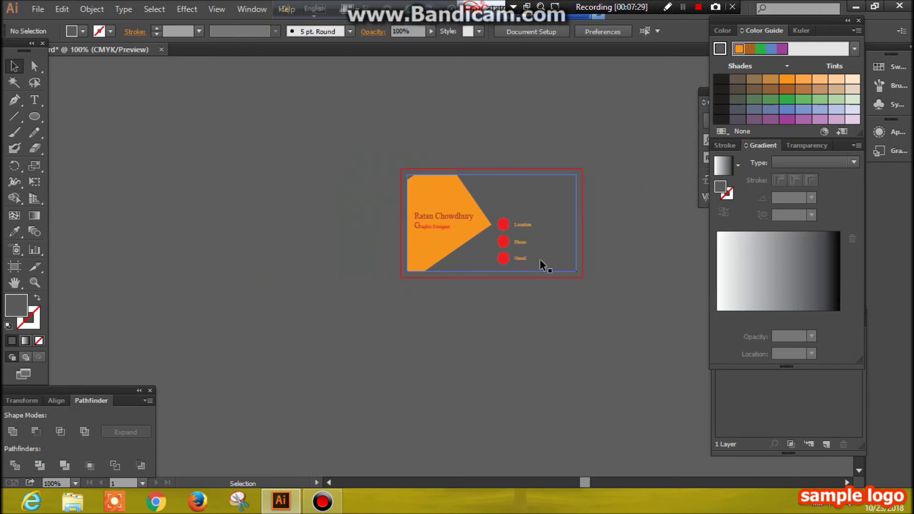
left_click(13, 268)
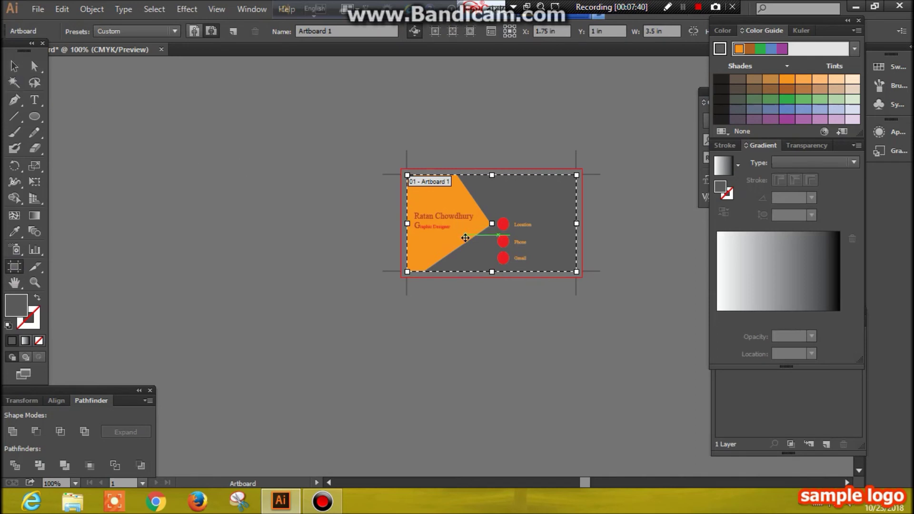
left_click_drag(464, 236, 464, 366)
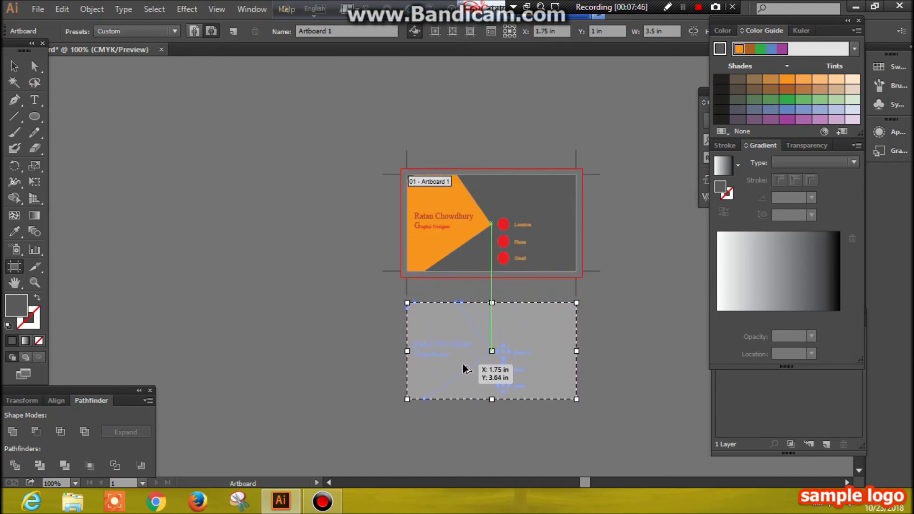
left_click_drag(464, 366, 463, 365)
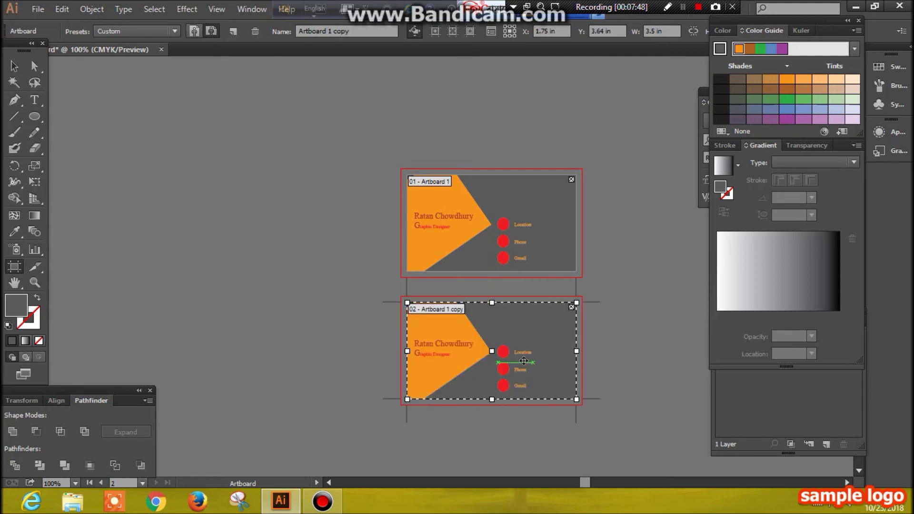
scroll(515, 358, "up", 1)
scroll(515, 358, "up", 1)
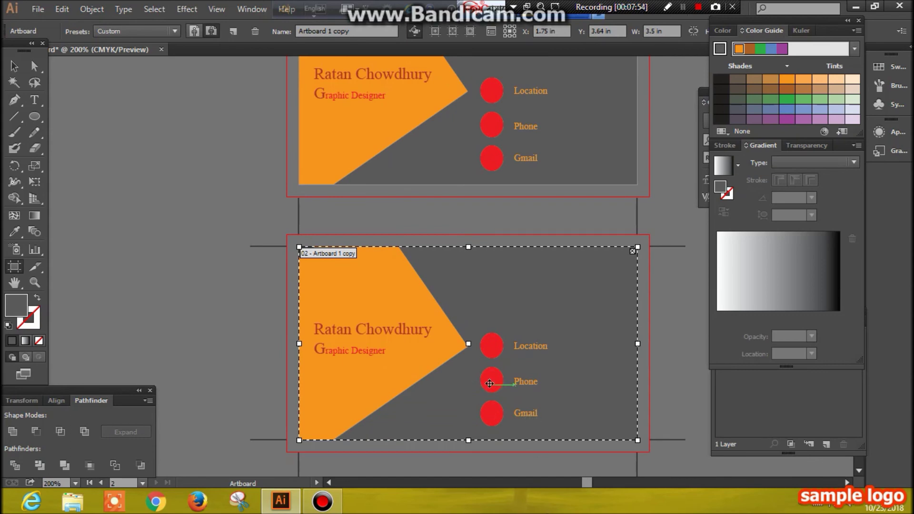
- Delete the copied orange panel and name text from the back card
left_click(14, 65)
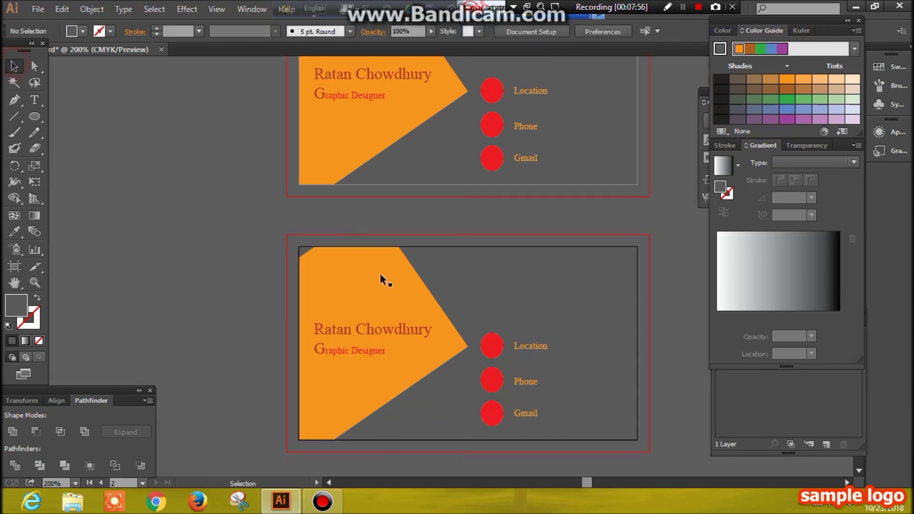
left_click(423, 359)
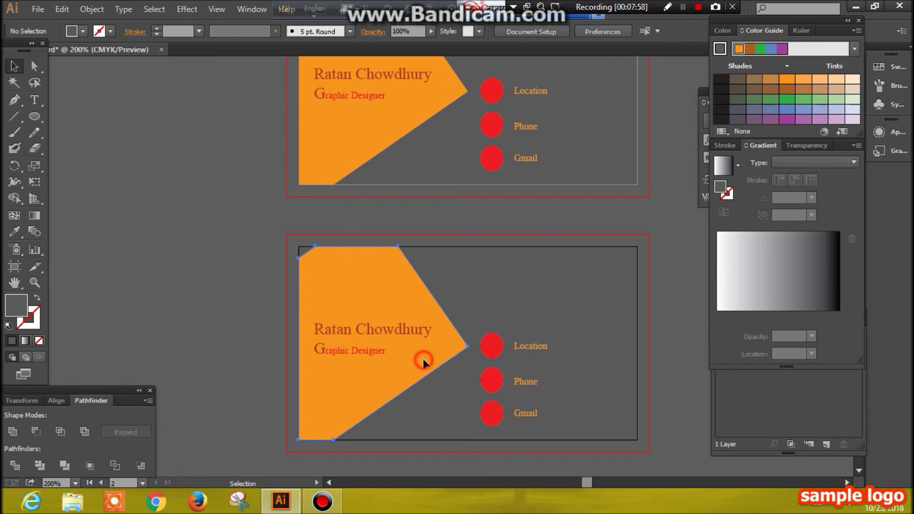
key("Delete")
left_click(403, 334)
key("Delete")
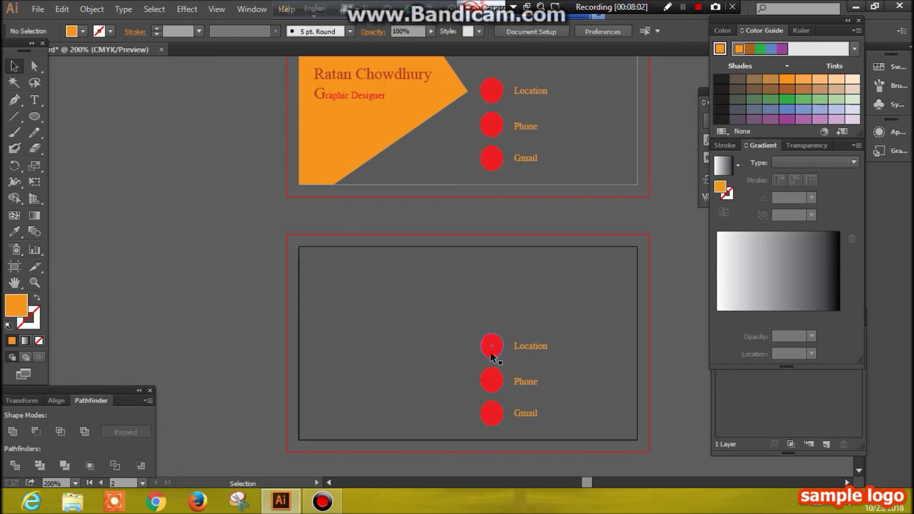
- Delete the red dots and the Location, Phone and Gmail labels from the back card
left_click_drag(491, 353, 493, 387)
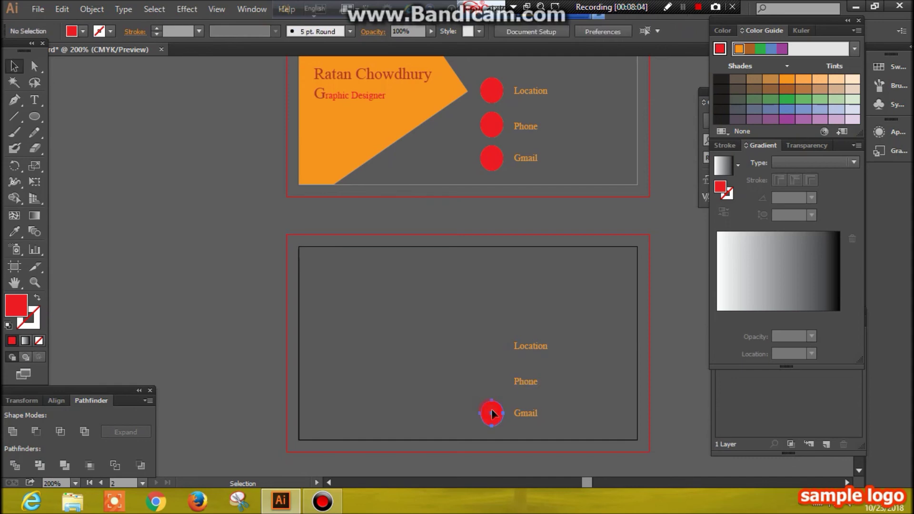
left_click_drag(492, 386, 521, 414)
key("Delete")
left_click(522, 383)
key("Delete")
left_click(526, 347)
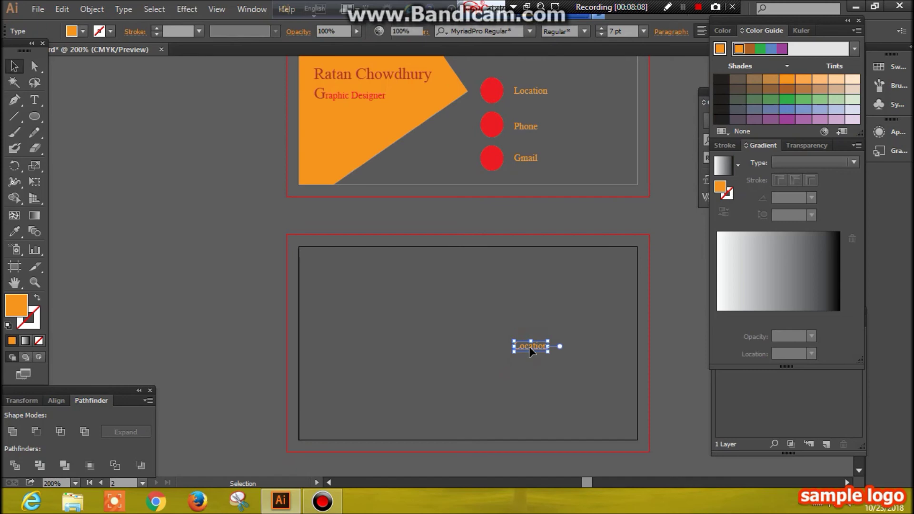
key("Delete")
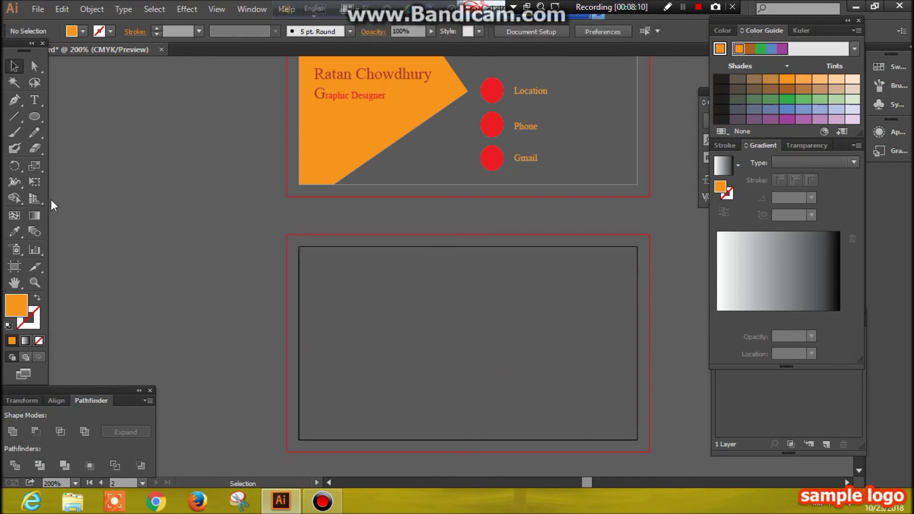
left_click(42, 120)
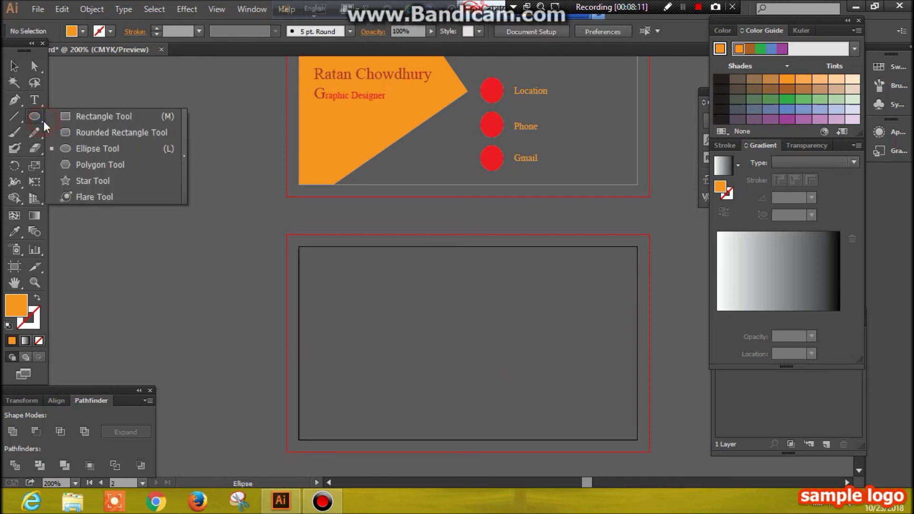
- Draw an orange rectangle from the back card's left edge midway down to its bottom-right corner
left_click(70, 119)
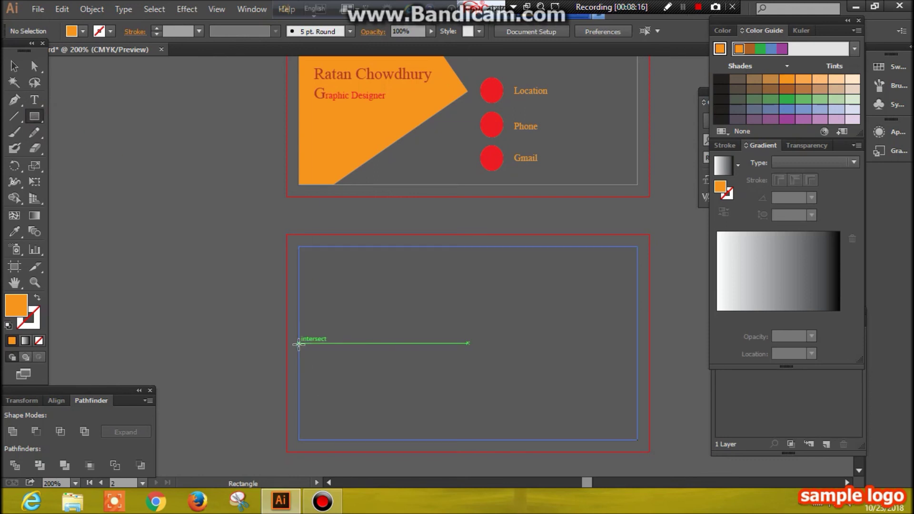
mouse_move(298, 343)
left_mouse_down()
mouse_move(331, 439)
mouse_move(637, 439)
left_mouse_up()
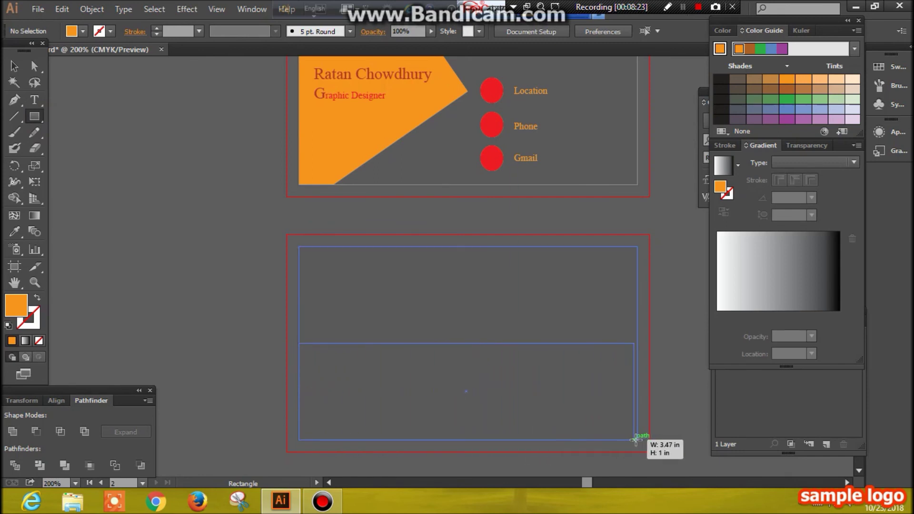
left_click_drag(637, 439, 637, 439)
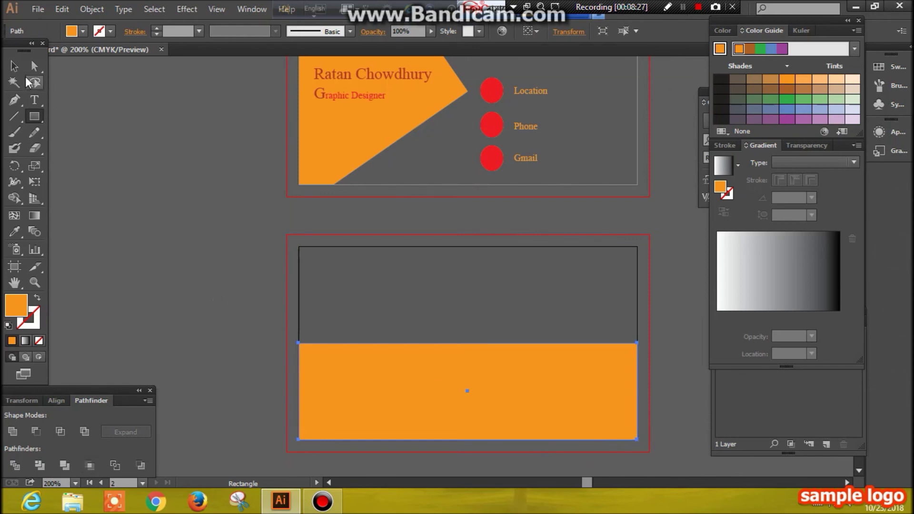
left_click(14, 65)
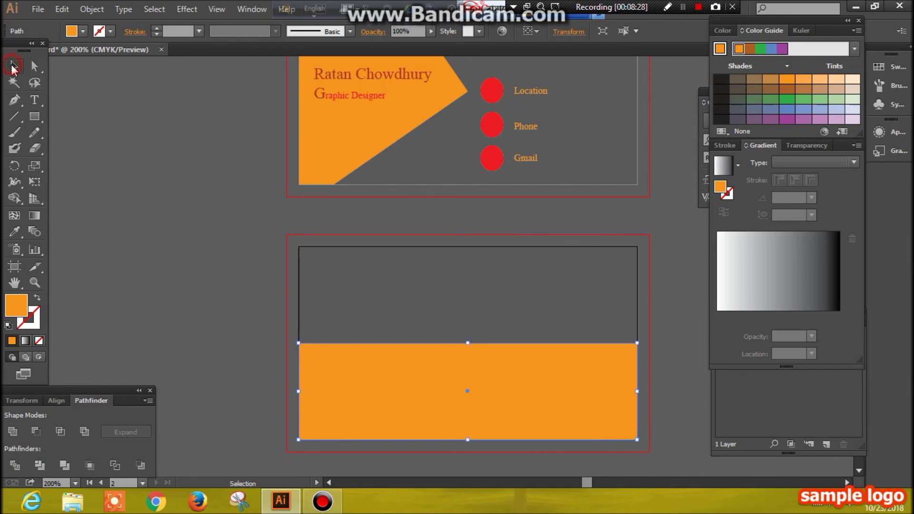
left_click(169, 233)
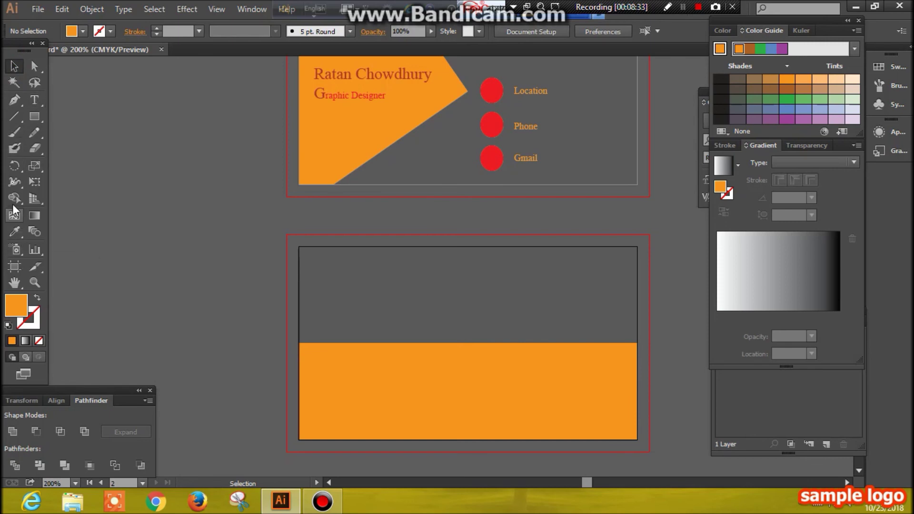
- Cycle through the Rotate and Pen tool options, ending on the Ellipse tool
left_click_drag(19, 167, 67, 167)
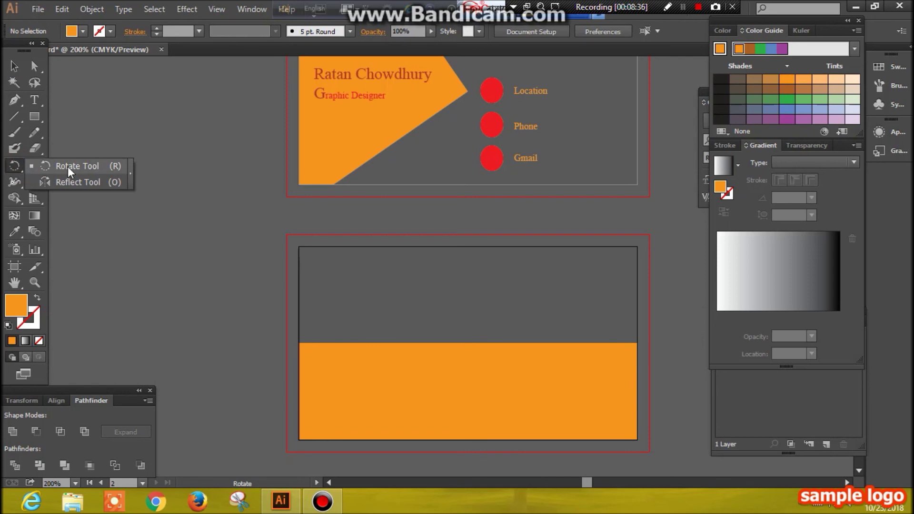
left_click(67, 166)
left_click_drag(15, 102, 61, 101)
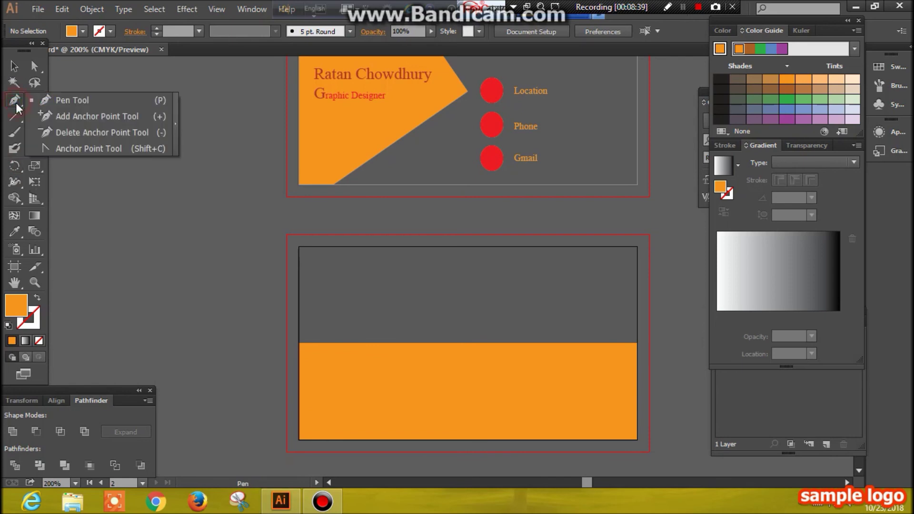
left_click(61, 102)
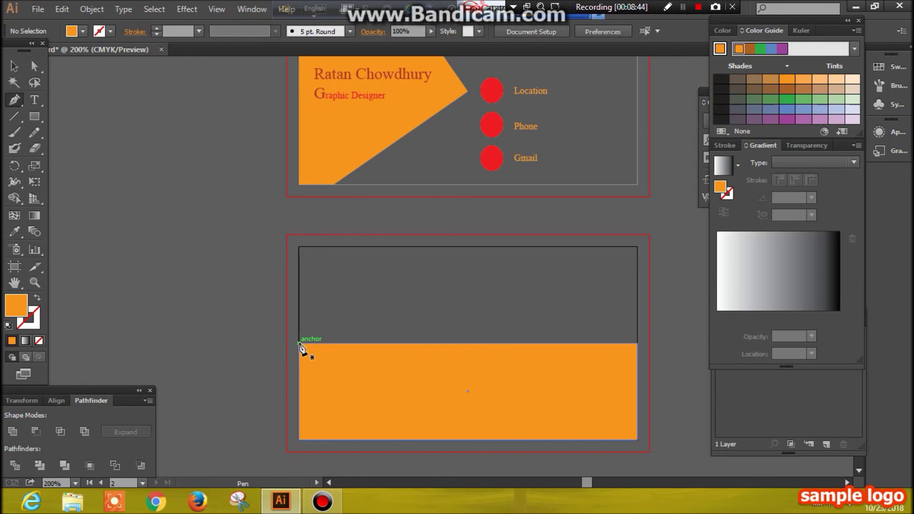
left_click(36, 118)
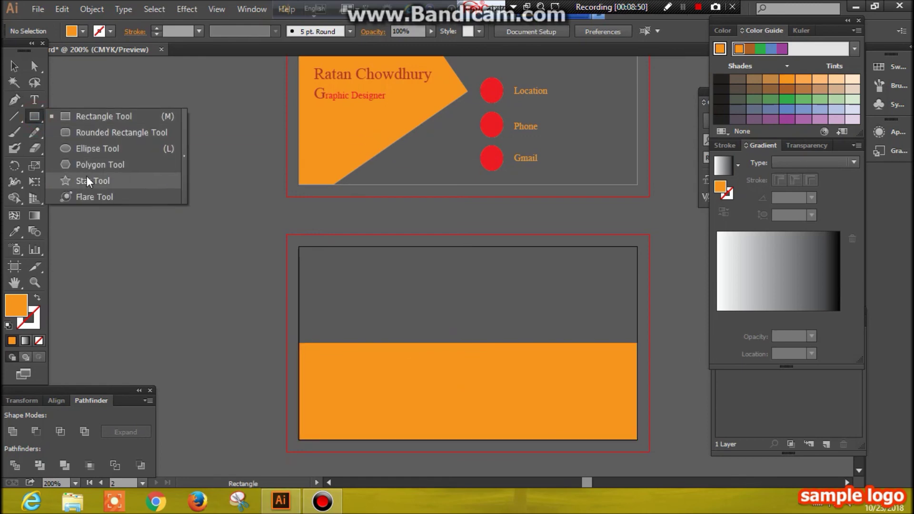
left_click(95, 149)
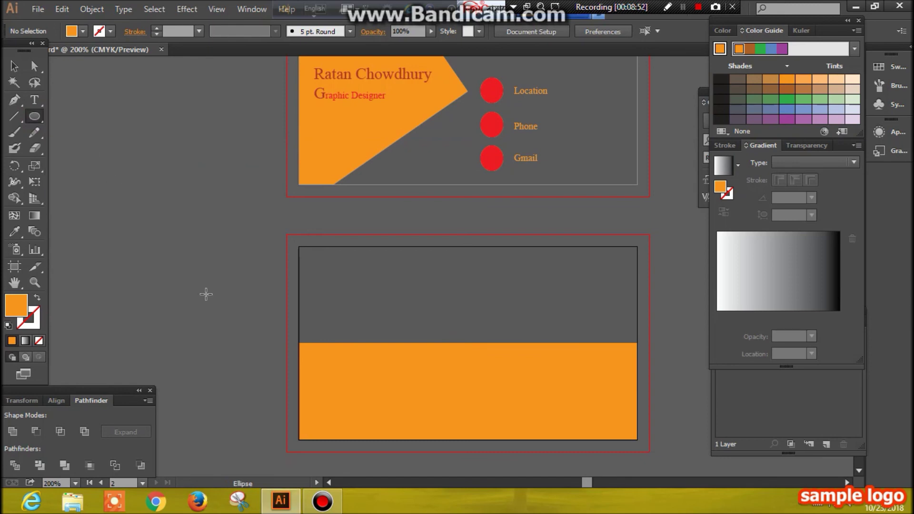
- Draw a thin vertical petal ellipse and rotate a copy about 8° around its top end
left_click_drag(445, 290, 448, 327)
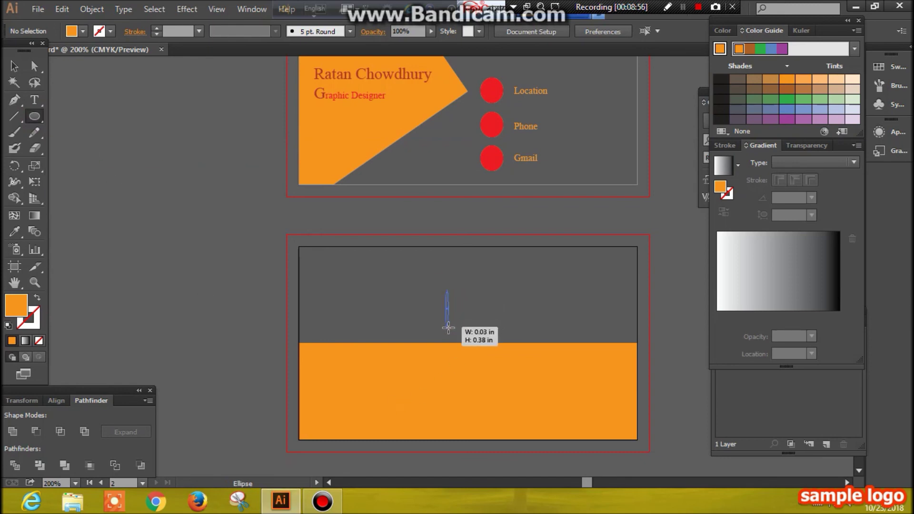
left_click_drag(448, 327, 448, 328)
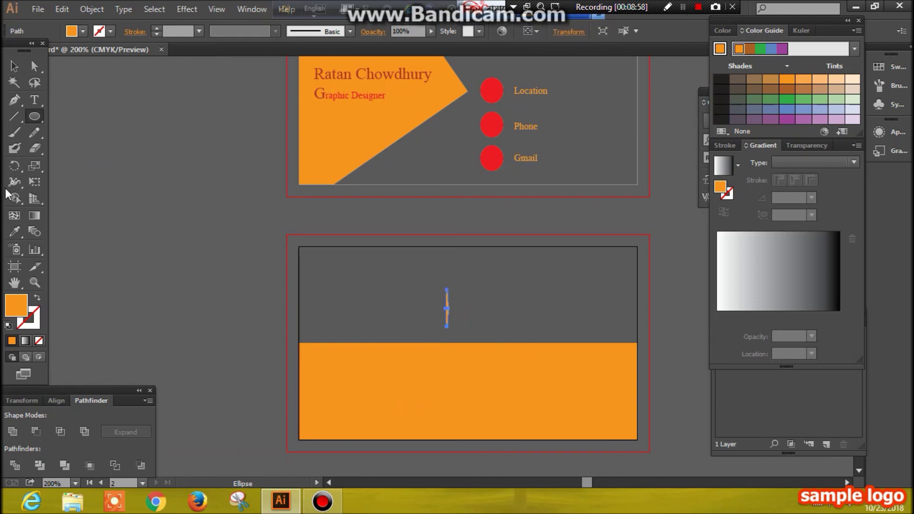
left_click(18, 167)
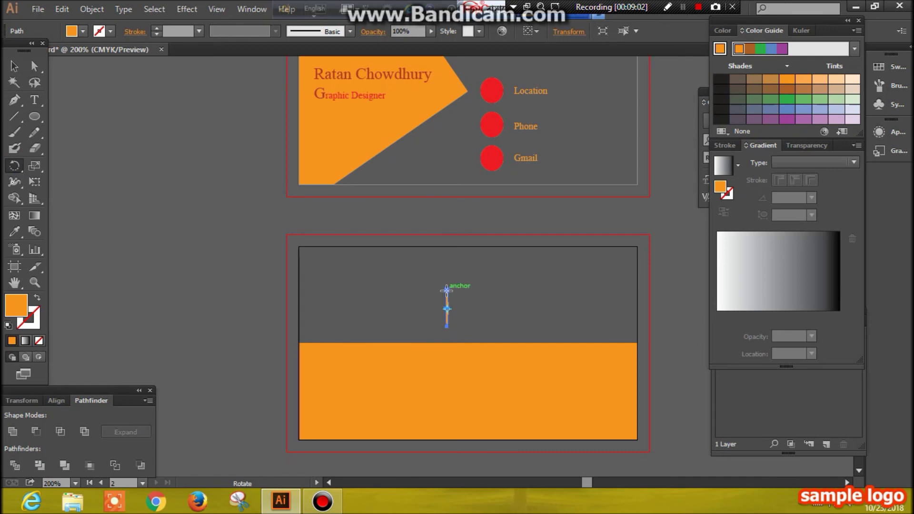
left_click(447, 290)
left_click_drag(448, 329, 451, 330)
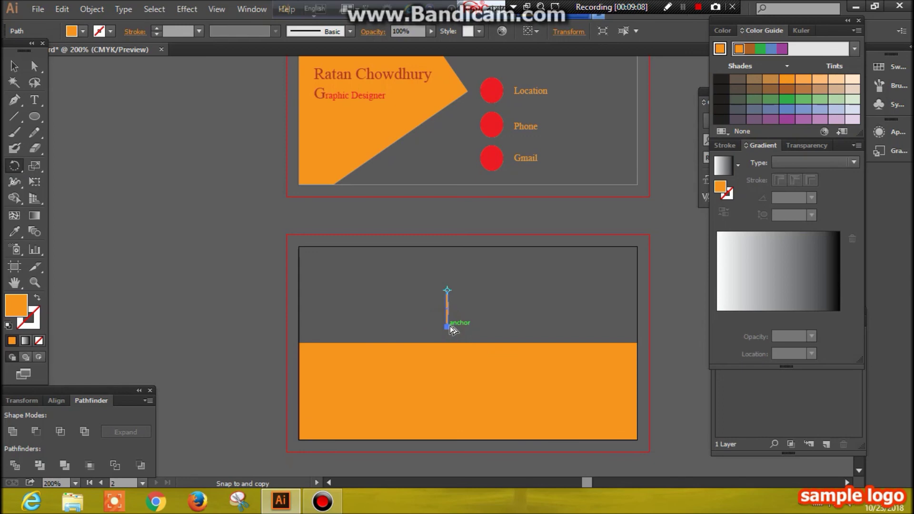
left_click_drag(451, 330, 454, 331)
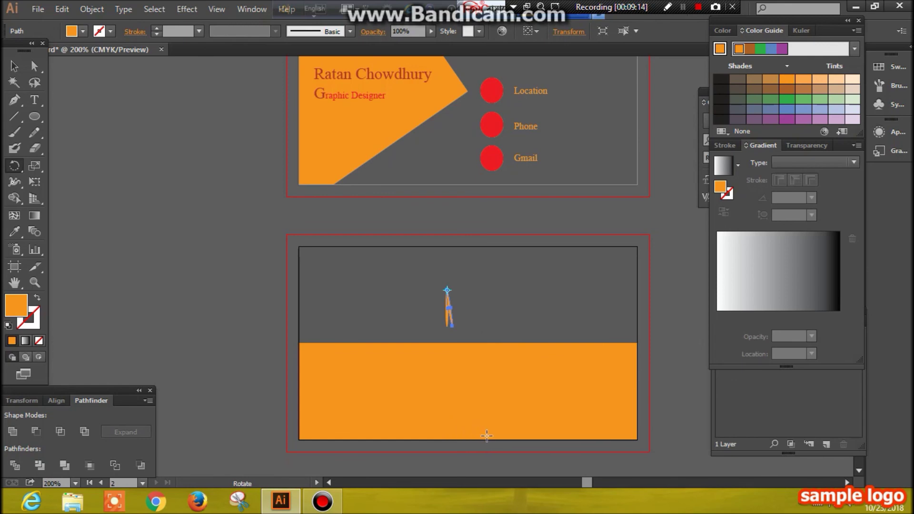
- Repeat the rotated copy with Ctrl+D to fan out more petals, then nudge the back card rectangle
key("ctrl+d")
key("ctrl+d")
key("ctrl+d")
key("ctrl+d")
key("ctrl+d")
key("ctrl+d")
key("ctrl+d")
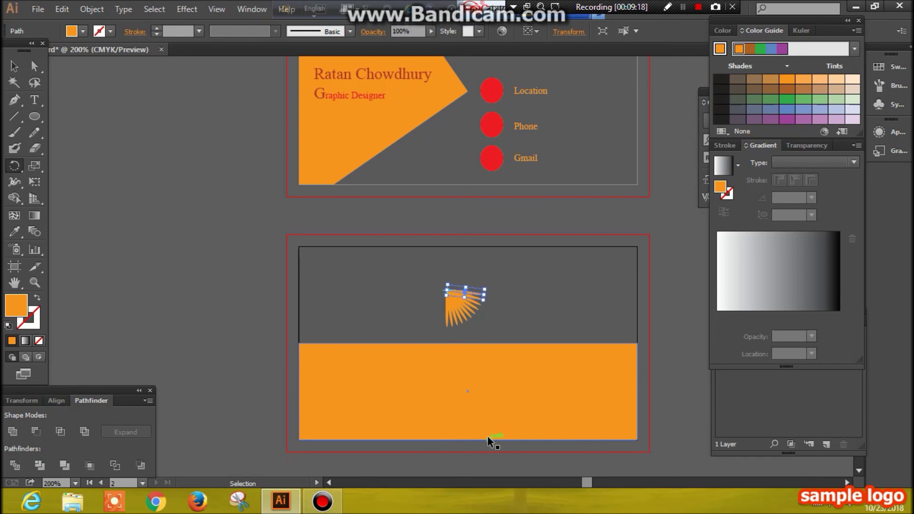
key("ctrl+d")
key("ctrl+d")
key("ctrl+d")
key("ctrl+d")
key("ctrl+d")
key("ctrl+d")
key("ctrl+d")
key("ctrl+d")
key("ctrl+d")
key("ctrl+d")
key("r")
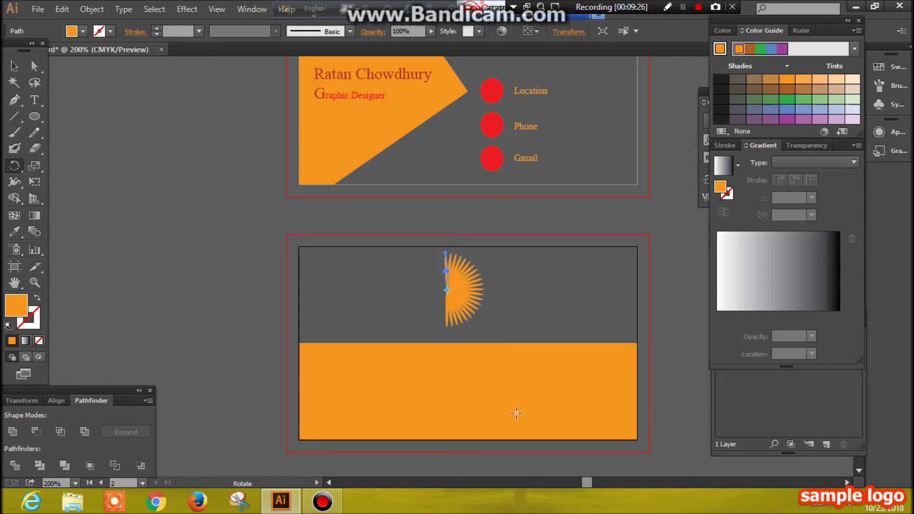
key("v")
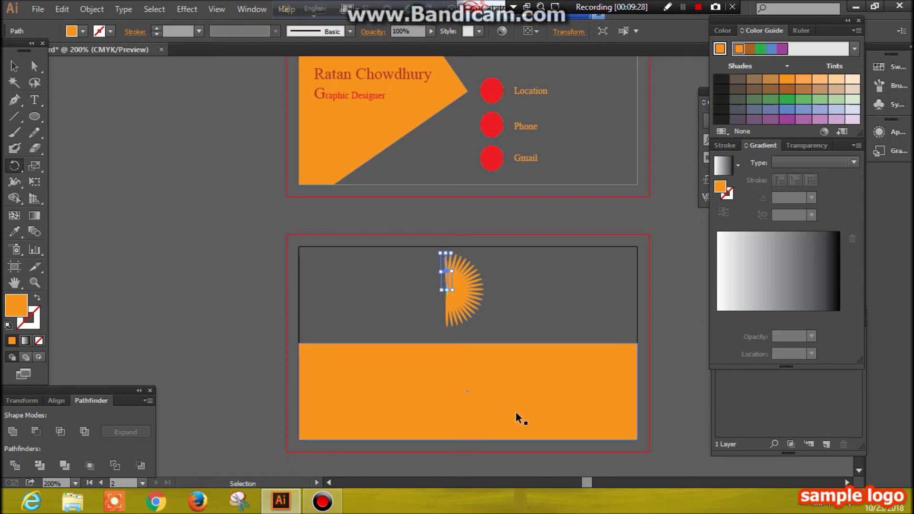
key("r")
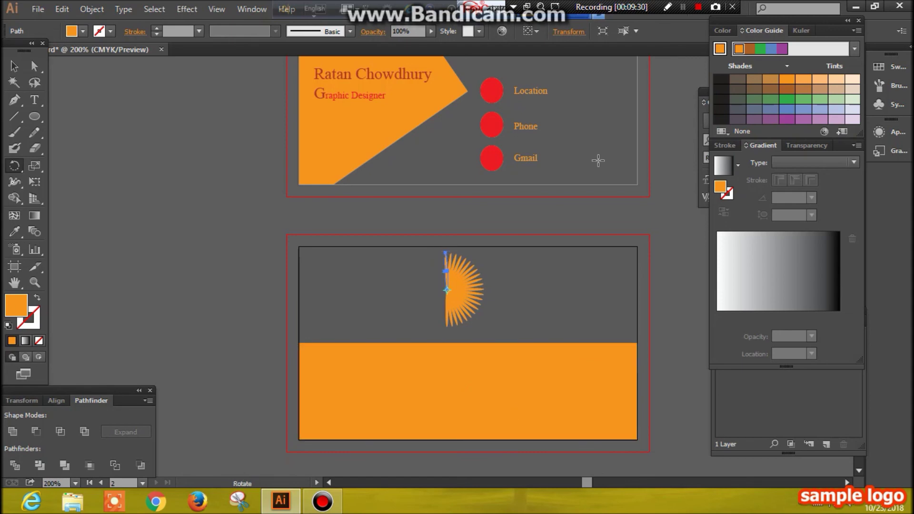
left_click(14, 66)
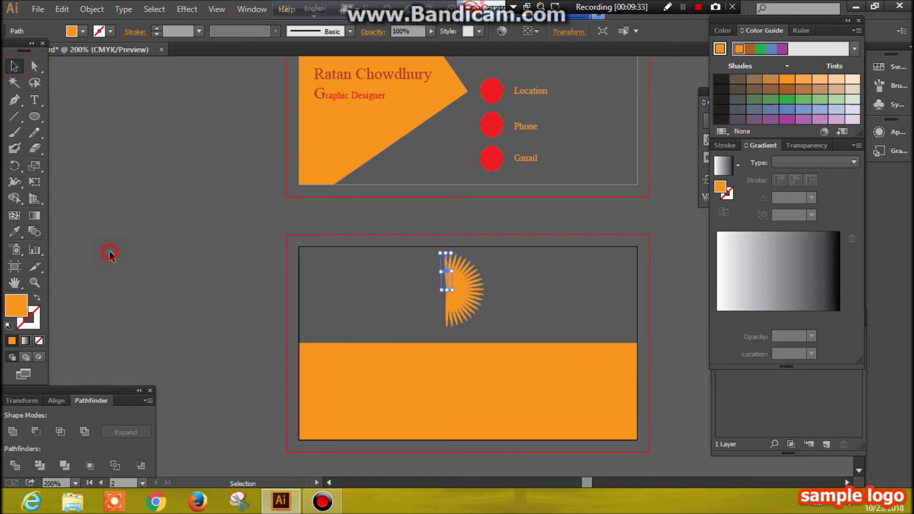
left_click(110, 255)
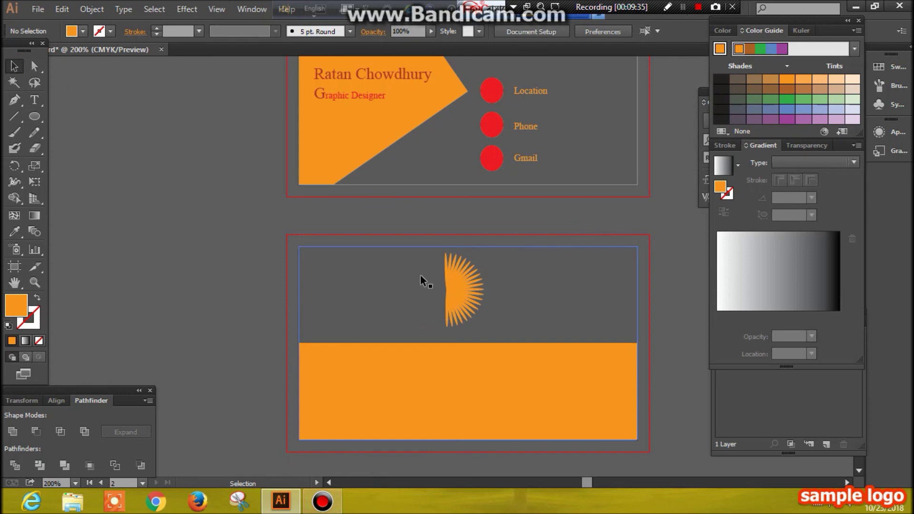
mouse_move(415, 258)
left_mouse_down()
mouse_move(427, 289)
mouse_move(415, 261)
left_mouse_up()
- Click the top bar of the Illustrator window
left_click(683, 7)
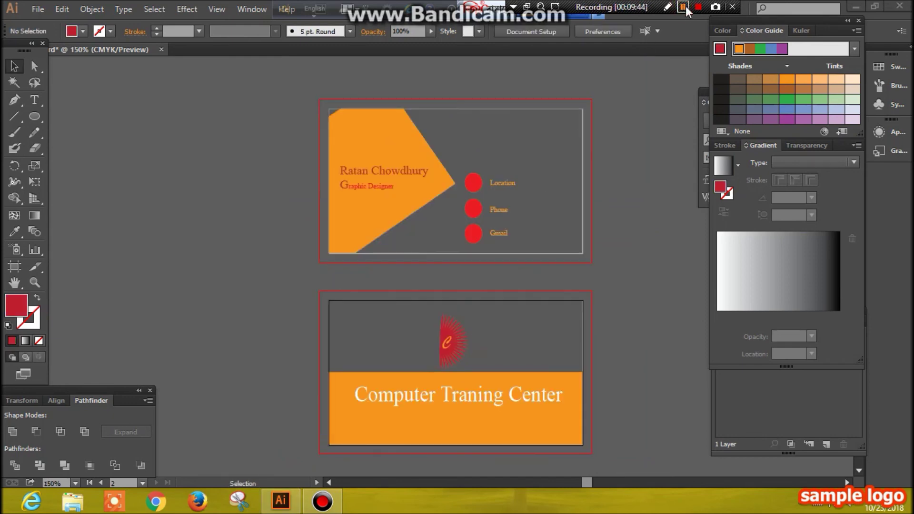